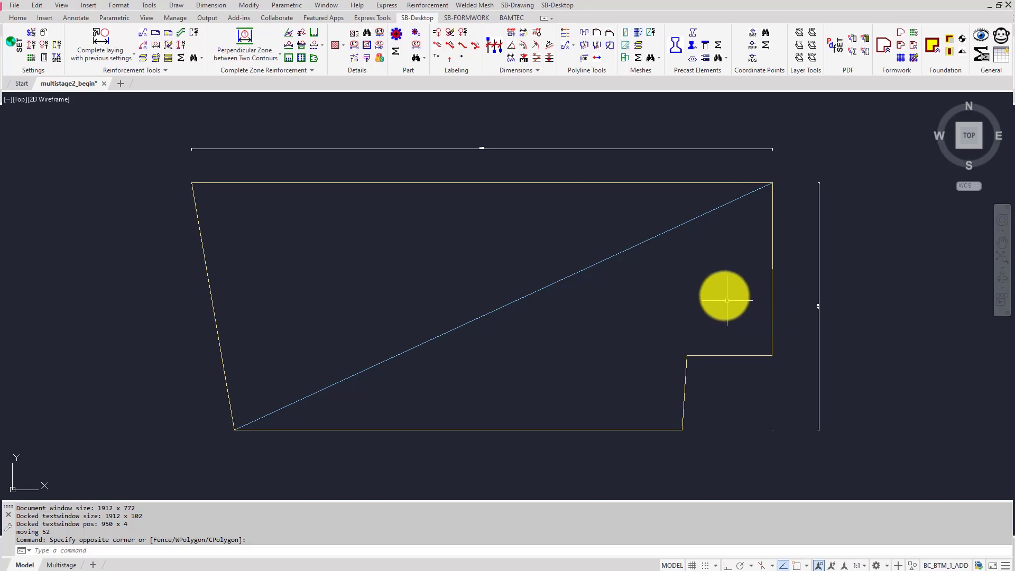
click(507, 18)
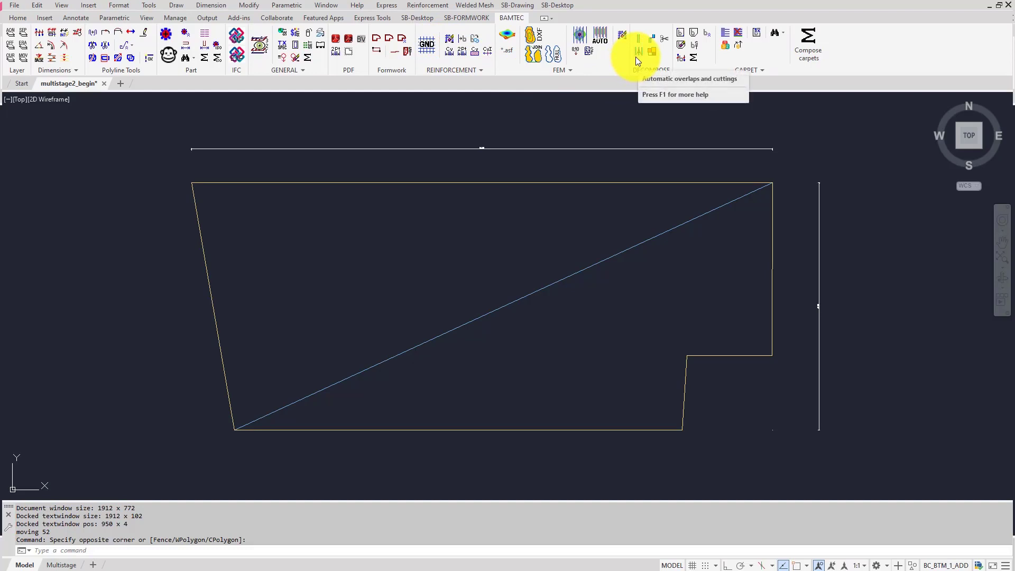
click(422, 20)
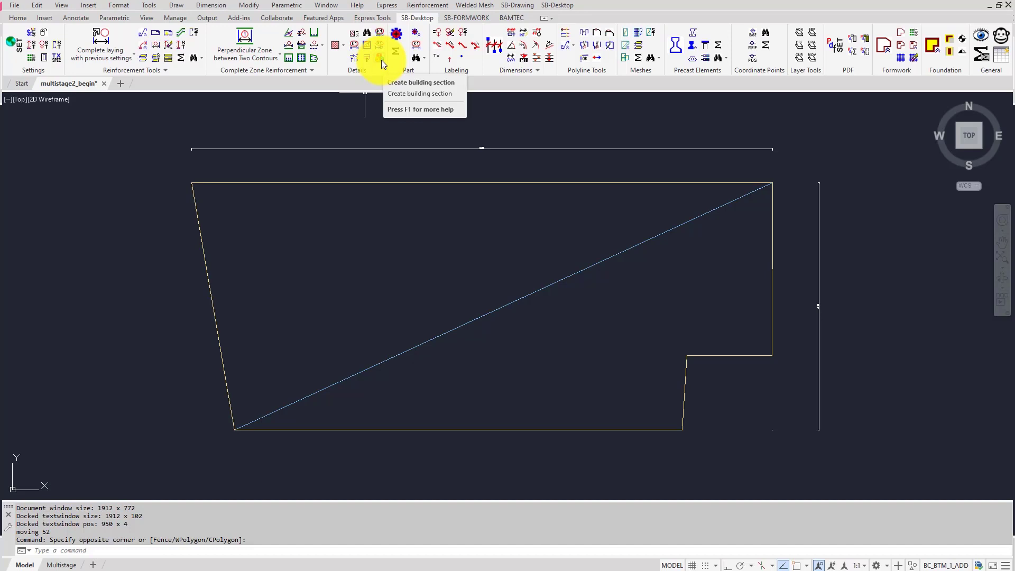
click(663, 343)
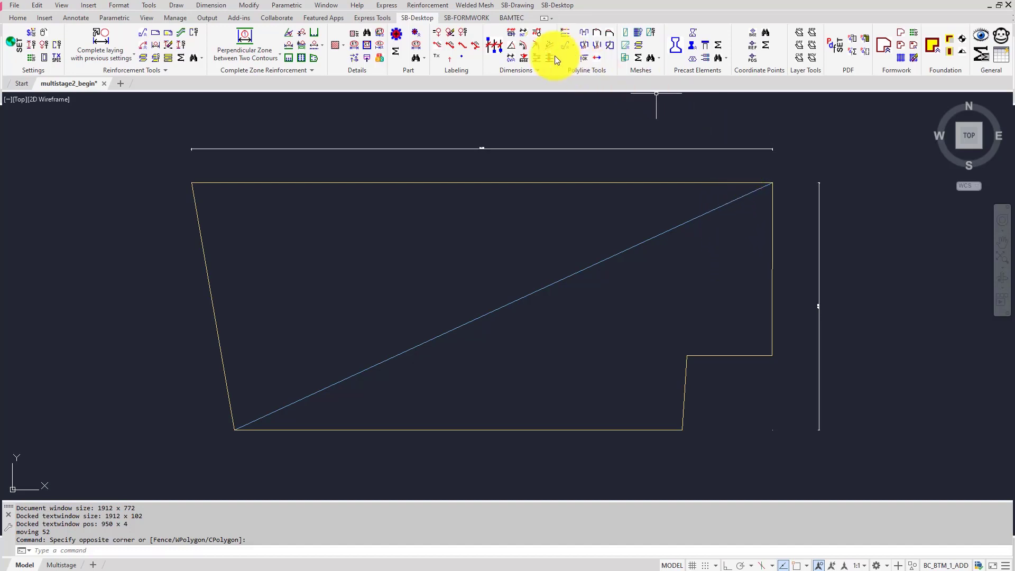
click(511, 20)
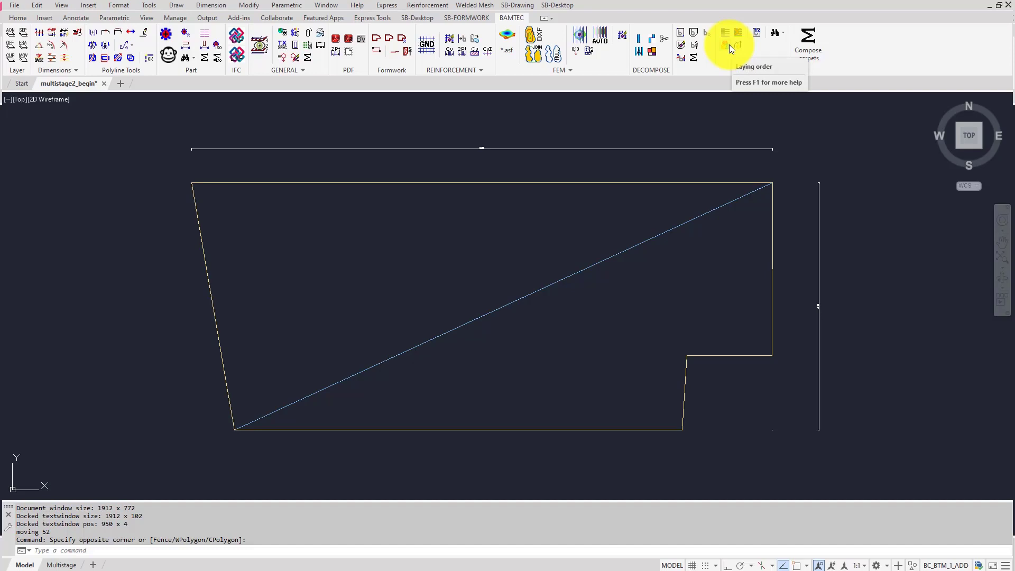
mouse_move(57, 567)
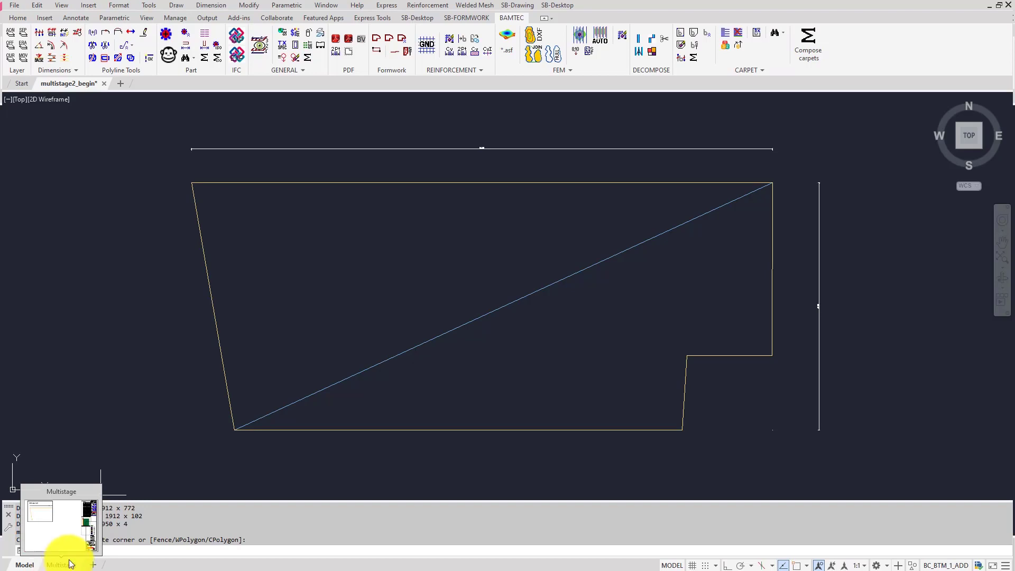
click(571, 494)
click(543, 477)
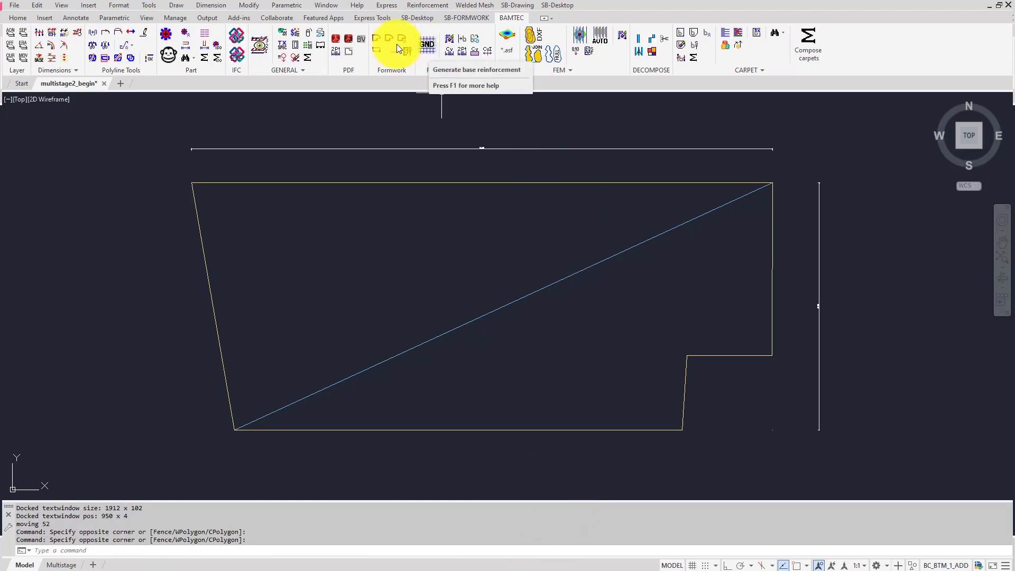
Show the BAMTEC layer manager, generate the base reinforcement for the Bottom 1. layer and review it in the checking view
click(259, 44)
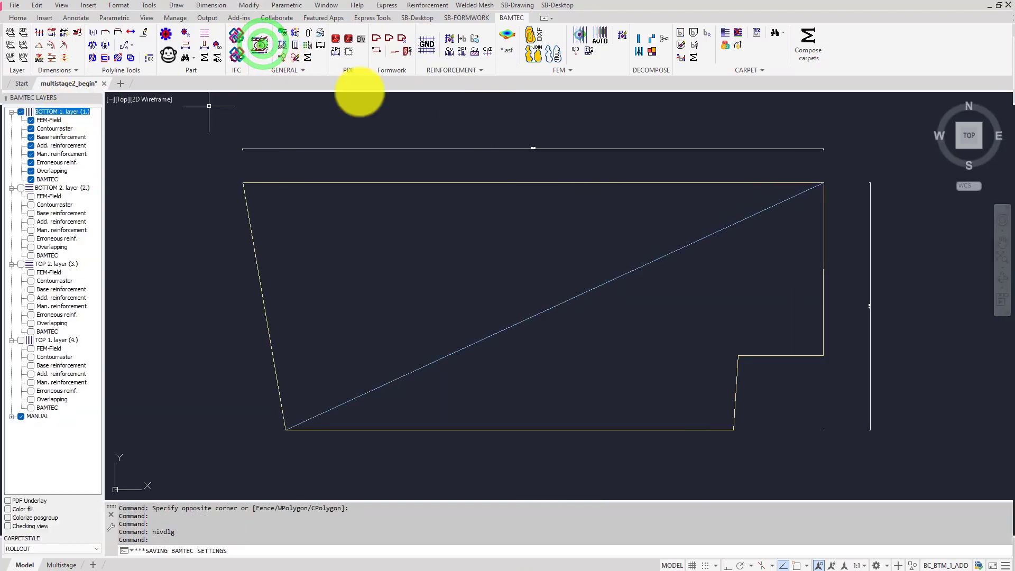
click(427, 43)
click(543, 324)
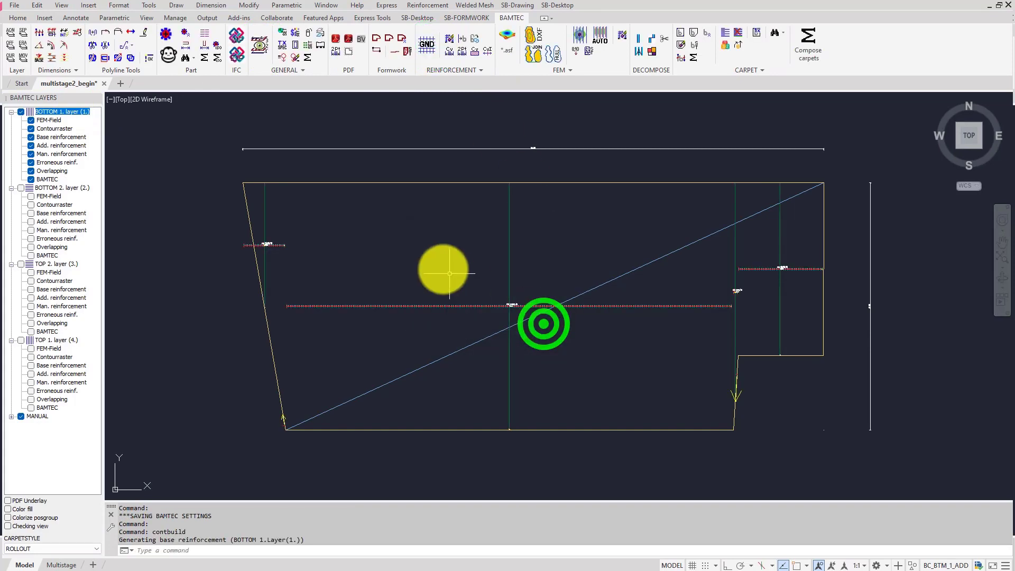
click(7, 526)
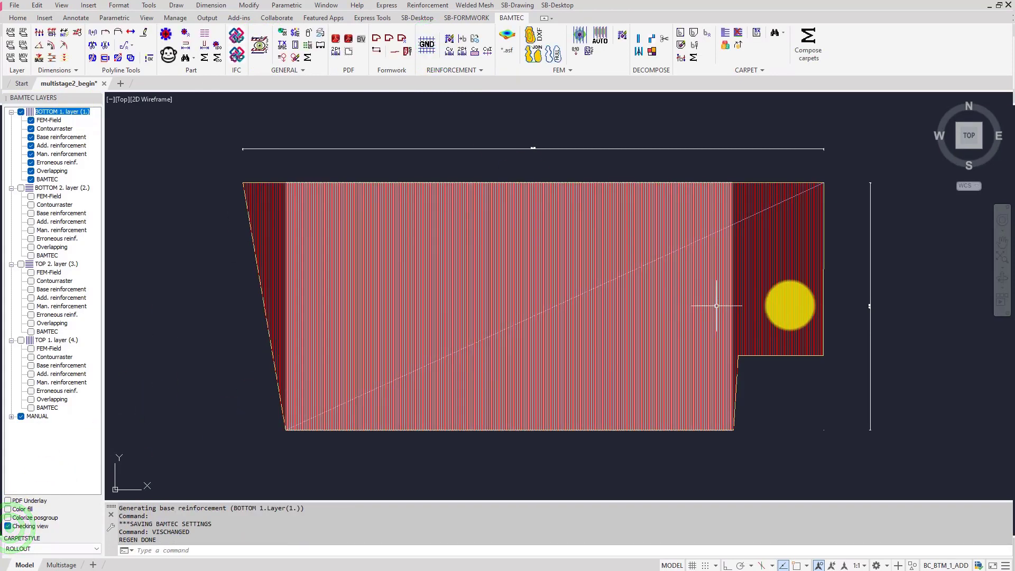
click(8, 525)
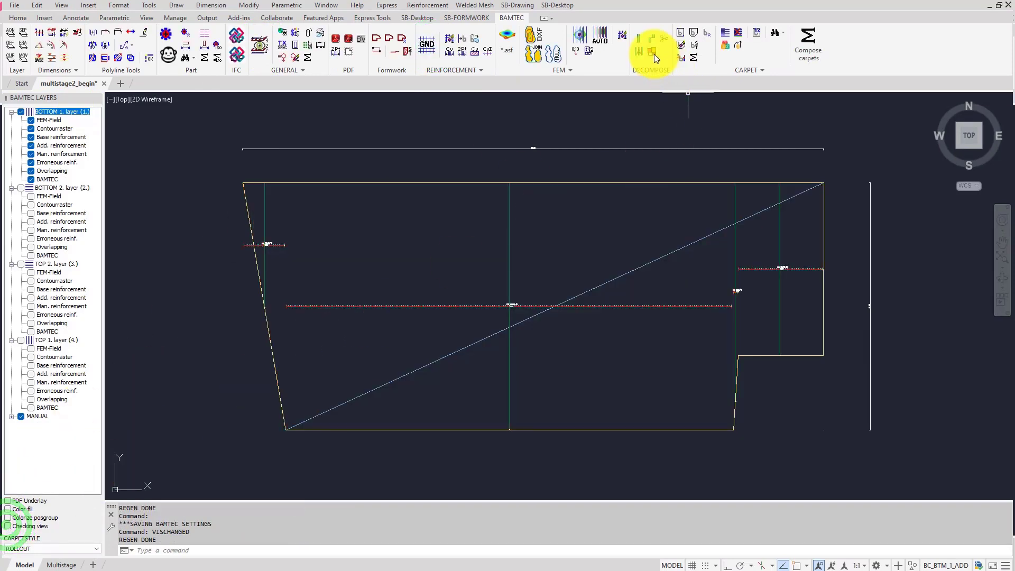
Generate the automatic overlaps and cuttings for the Bottom 1. layer
click(638, 51)
click(552, 324)
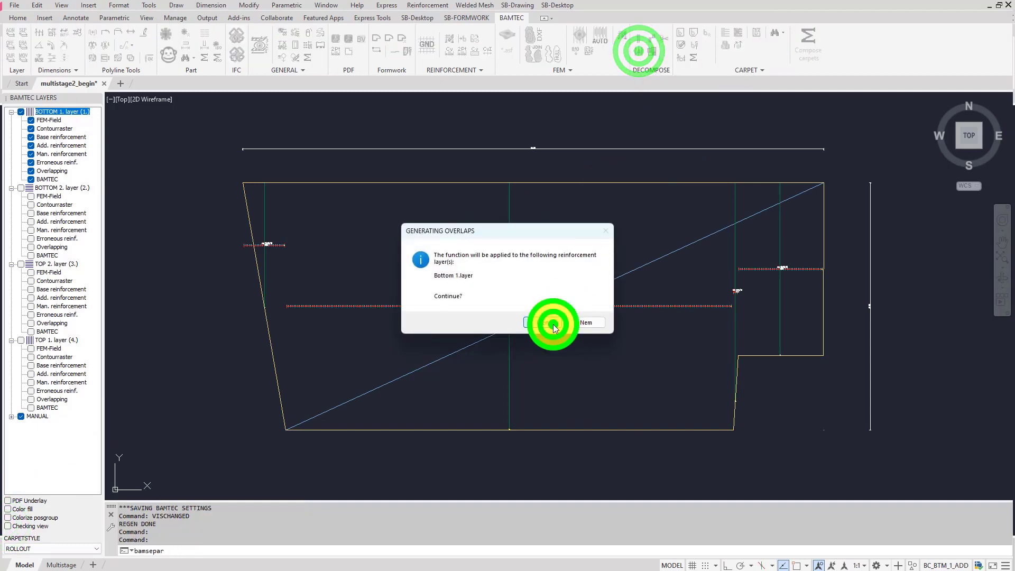
click(544, 305)
Shift the second vertical separator line from the slab's right edge slightly to the left
scroll(713, 362, up, 2)
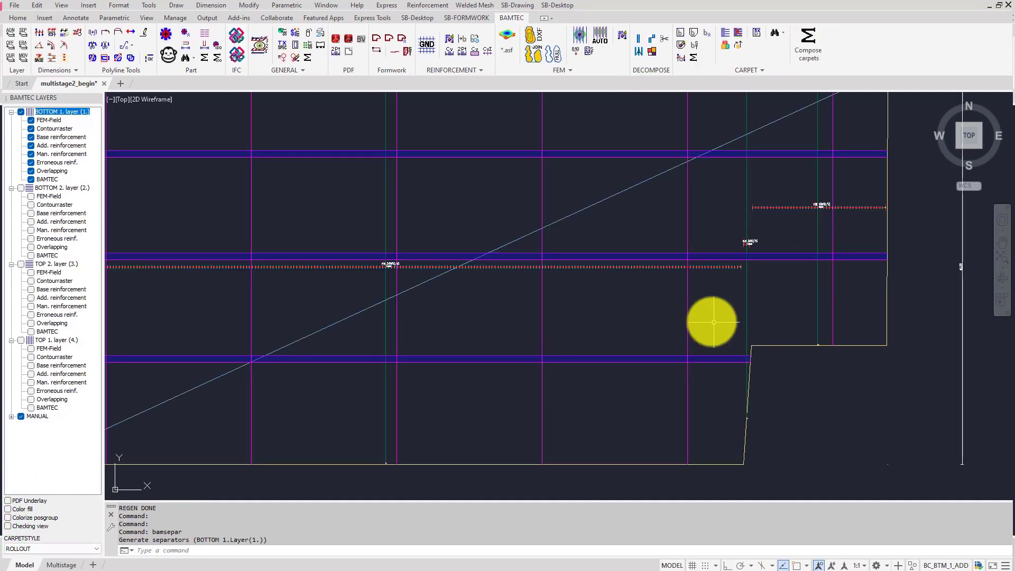
click(675, 318)
click(685, 323)
click(706, 328)
click(655, 308)
middle_drag(655, 309, 610, 430)
click(642, 388)
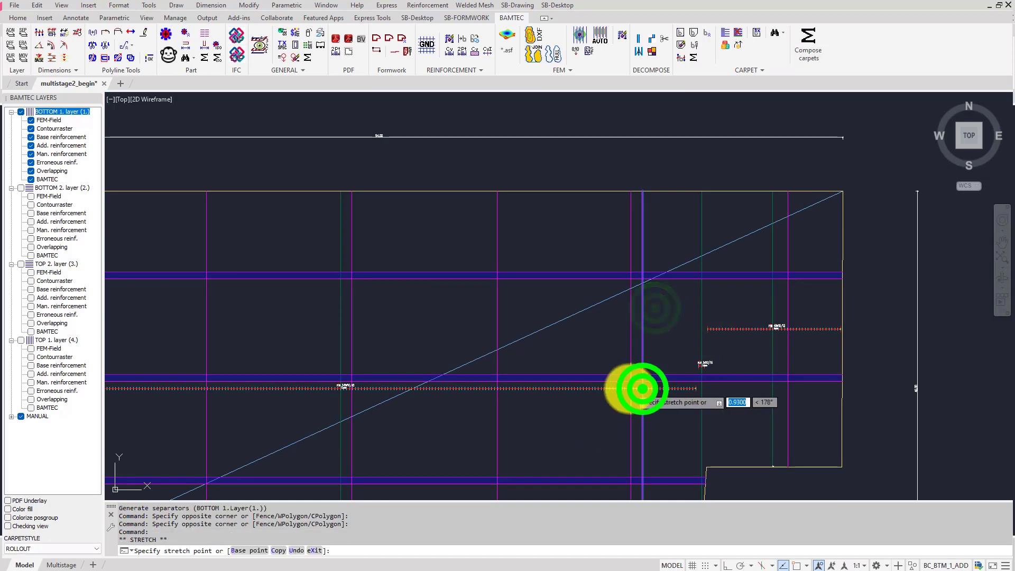
click(602, 389)
Move the rightmost vertical separator line left onto the inner corner of the slab's notch, using object snap
click(789, 419)
click(785, 418)
click(807, 424)
click(787, 413)
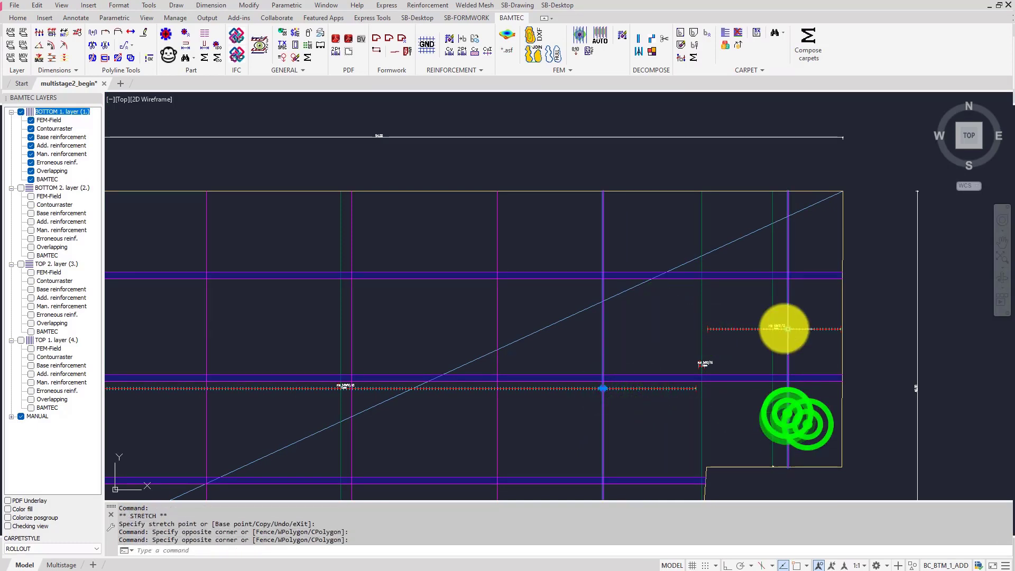
click(787, 328)
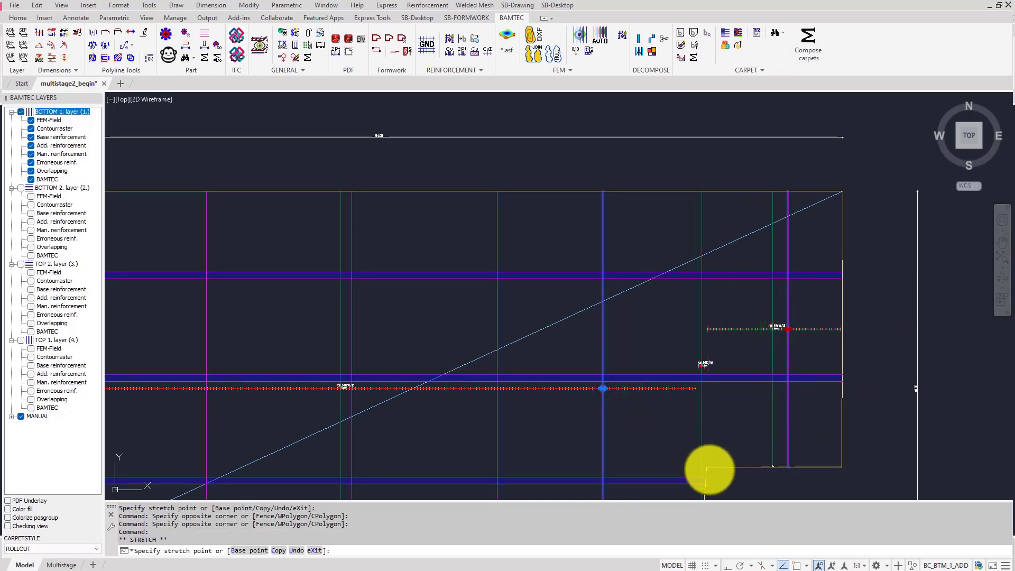
key(F3)
click(439, 223)
click(512, 383)
click(708, 470)
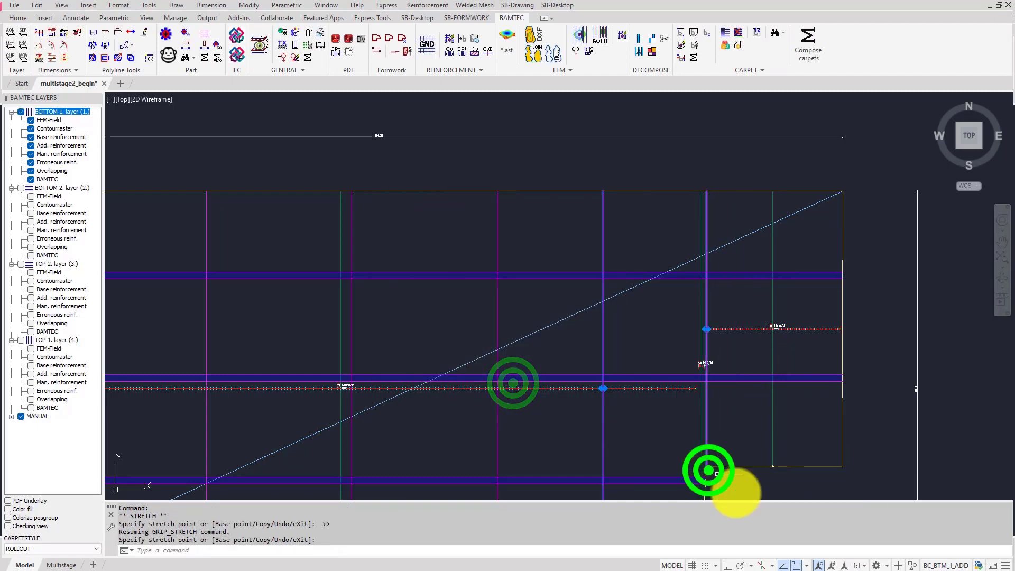
Move the lowest horizontal overlap band up to align with the inner corner of the slab's notch
middle_drag(708, 470, 689, 339)
click(658, 351)
click(318, 346)
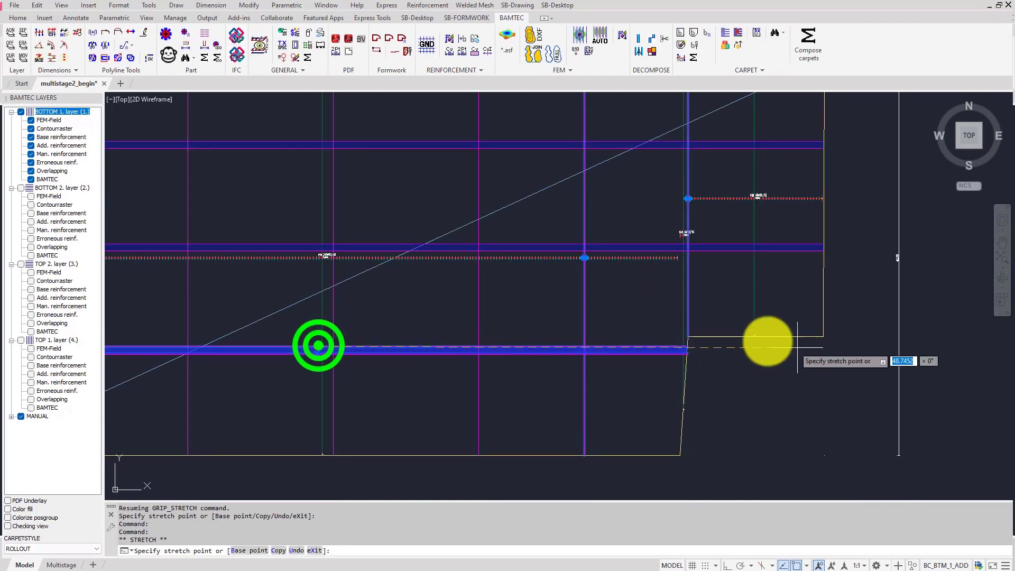
click(686, 344)
scroll(729, 362, down, 4)
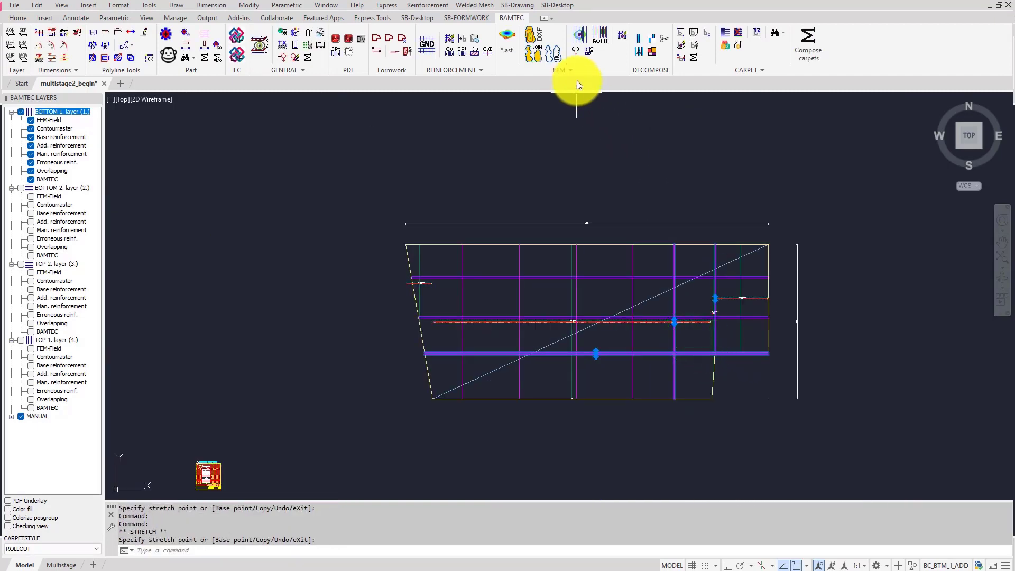
Generate the carpets for the Bottom 1. layer from the adjusted separators
click(653, 55)
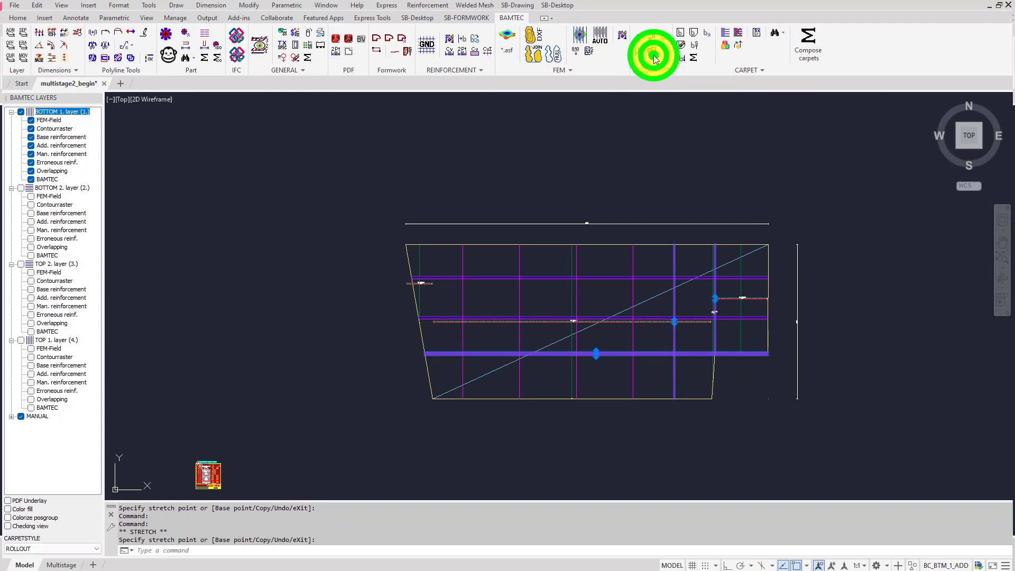
click(544, 321)
click(548, 320)
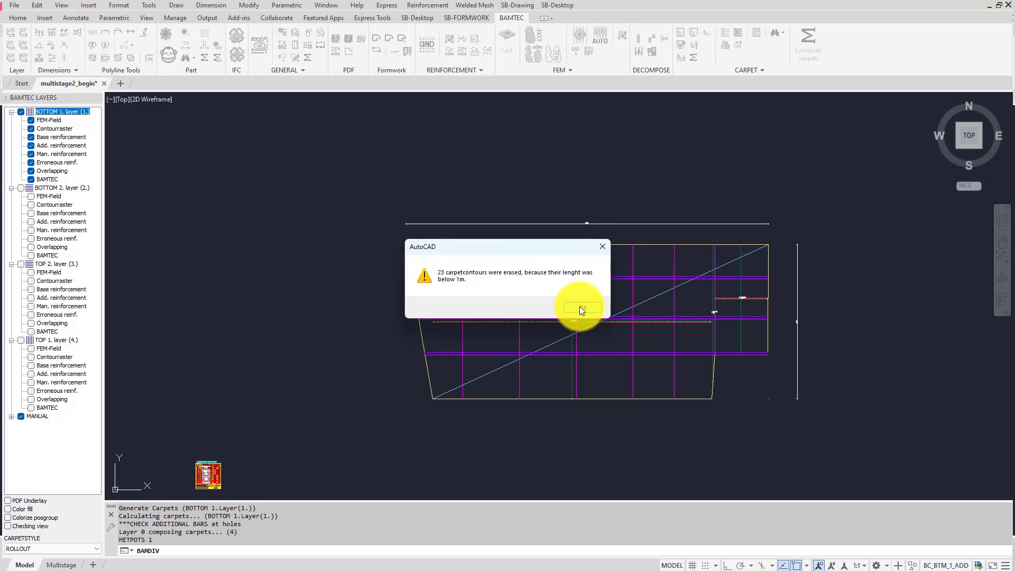
click(579, 307)
Compose the BAMTEC carpets and close the carpet mass summary
scroll(557, 338, up, 6)
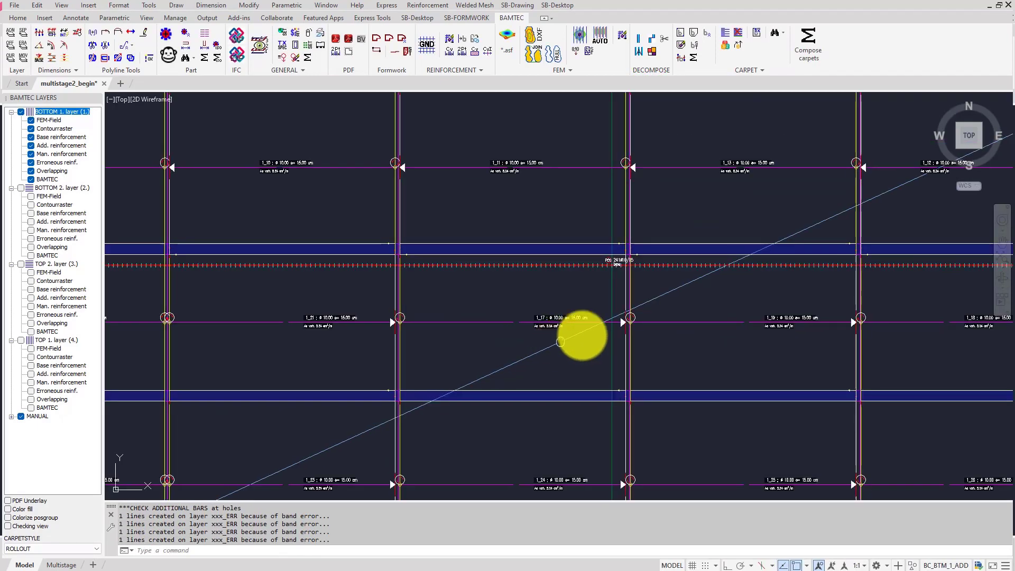
mouse_move(560, 342)
middle_down()
mouse_move(742, 283)
mouse_move(672, 179)
middle_up()
scroll(642, 254, down, 2)
mouse_move(724, 226)
middle_down()
mouse_move(576, 288)
mouse_move(591, 306)
mouse_move(594, 369)
middle_up()
click(808, 39)
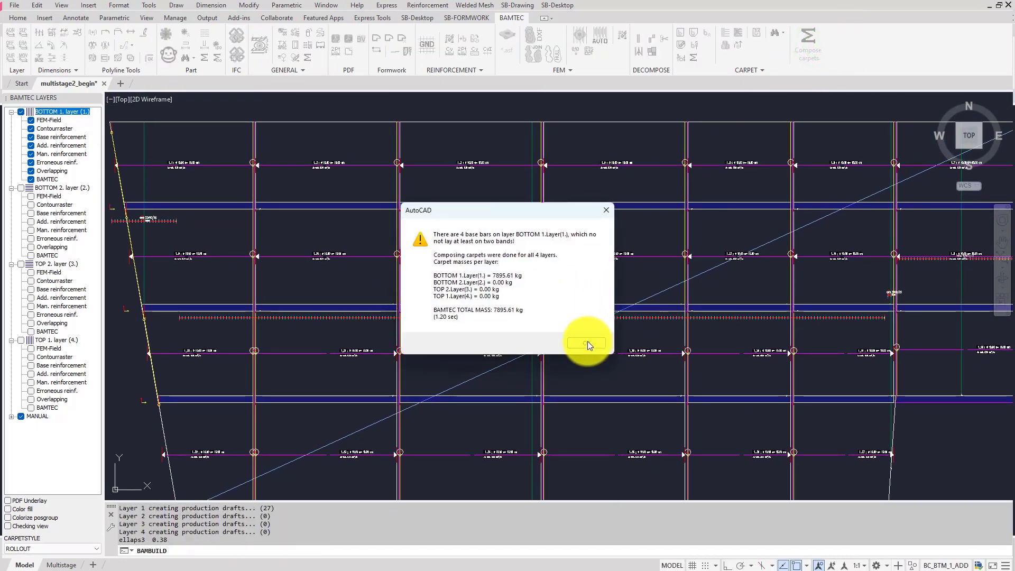
click(586, 342)
Examine the first composed carpet's production drawing in the Pxml Generator and the carpet labels across the upper row
scroll(181, 169, up, 2)
middle_drag(181, 172, 206, 210)
scroll(205, 207, up, 2)
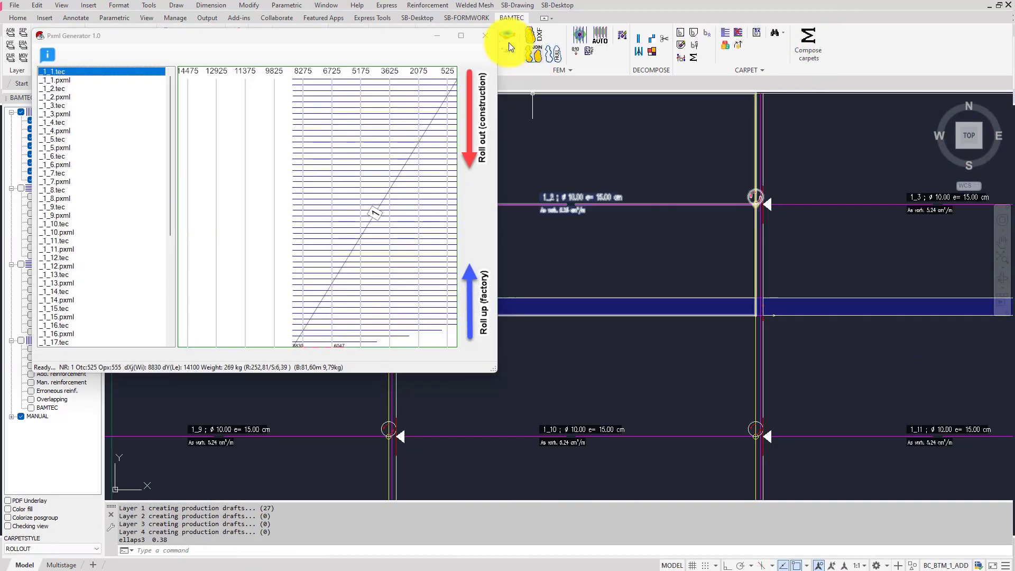
click(494, 39)
scroll(179, 207, up, 2)
scroll(754, 225, down, 2)
middle_drag(735, 219, 460, 209)
mouse_move(702, 236)
middle_down()
mouse_move(646, 275)
mouse_move(526, 280)
middle_up()
middle_drag(763, 275, 422, 269)
middle_drag(524, 259, 777, 217)
scroll(777, 217, down, 2)
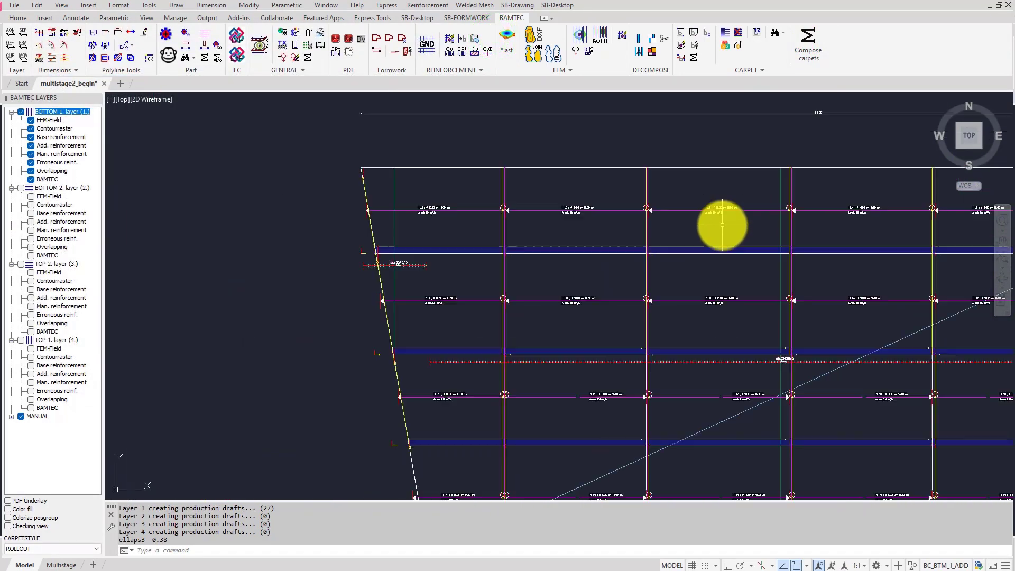
Hide the Bottom 1. layer's base reinforcement and create a rectangular building section, about 27 by 26 units, around the slab's upper-left part
middle_drag(710, 221, 629, 153)
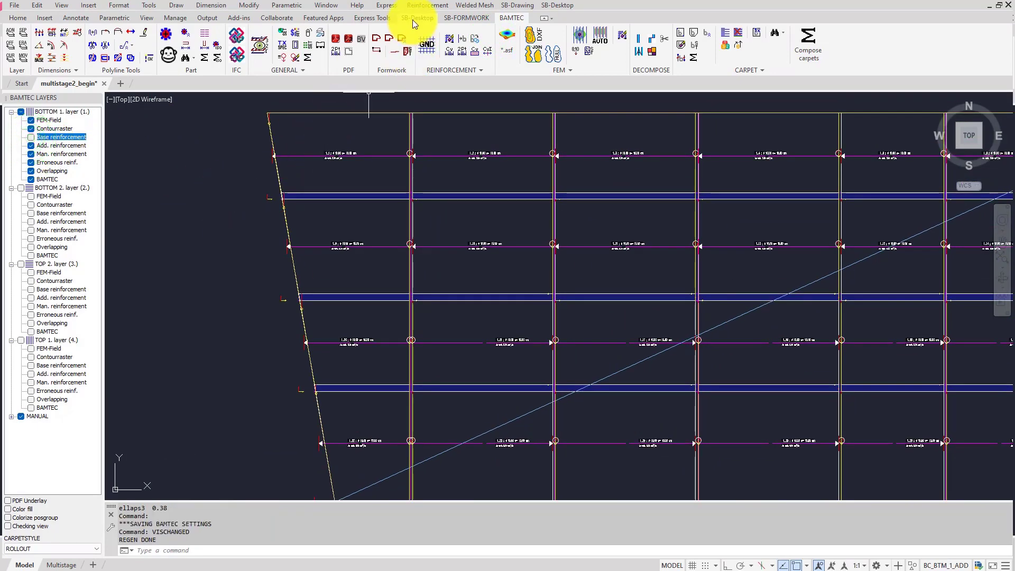
click(412, 20)
click(387, 60)
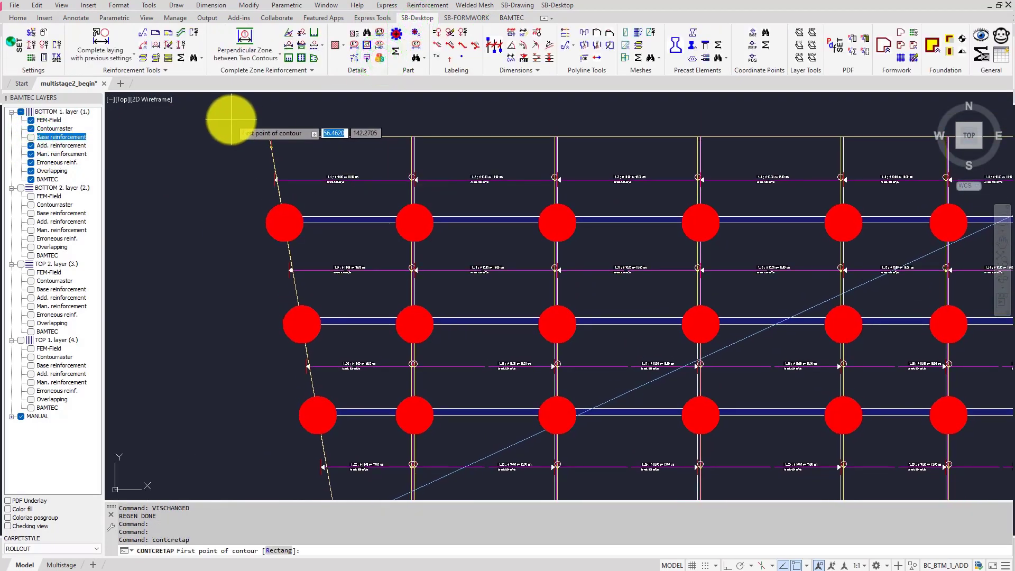
click(231, 119)
click(283, 550)
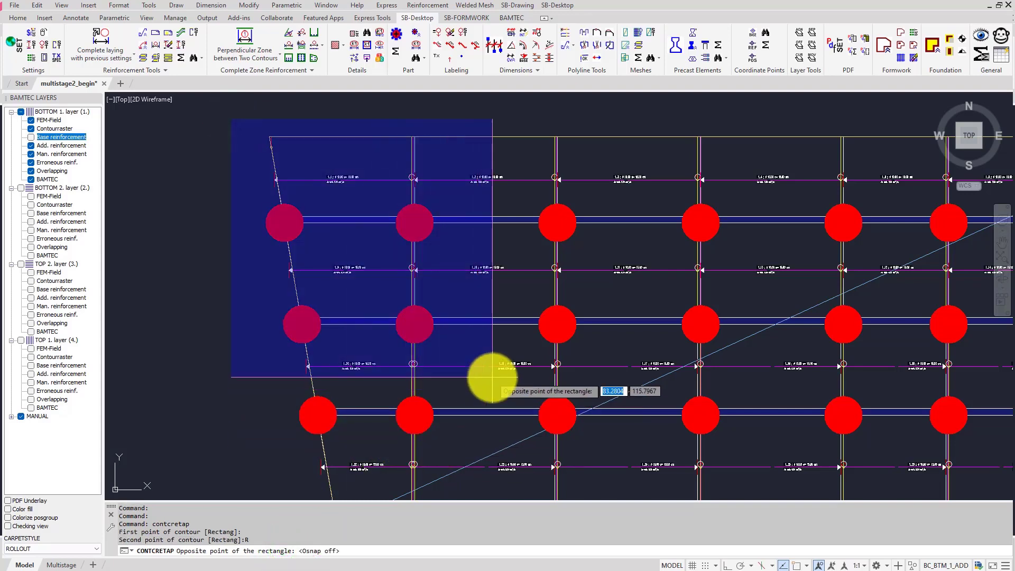
scroll(490, 376, down, 2)
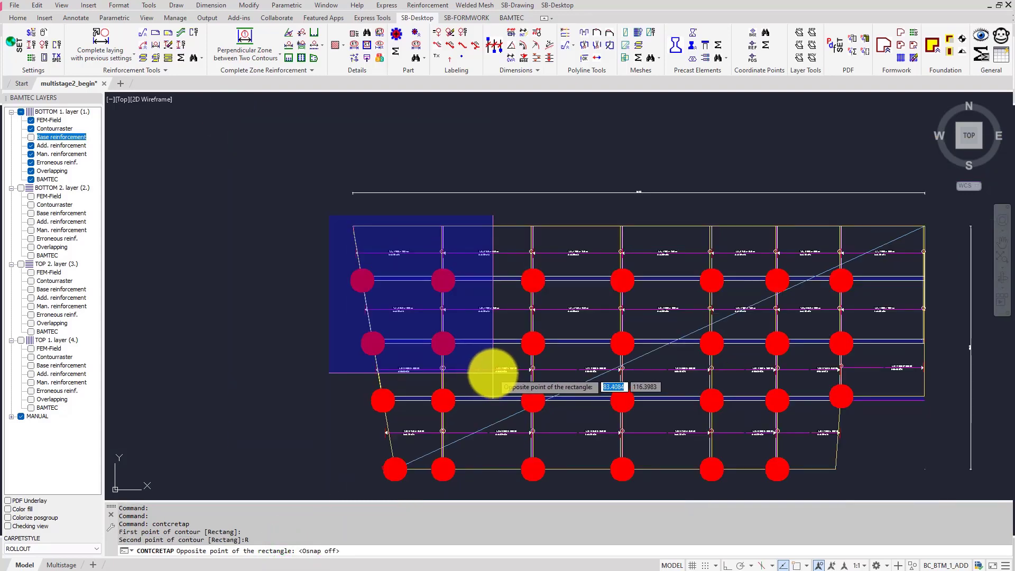
click(492, 372)
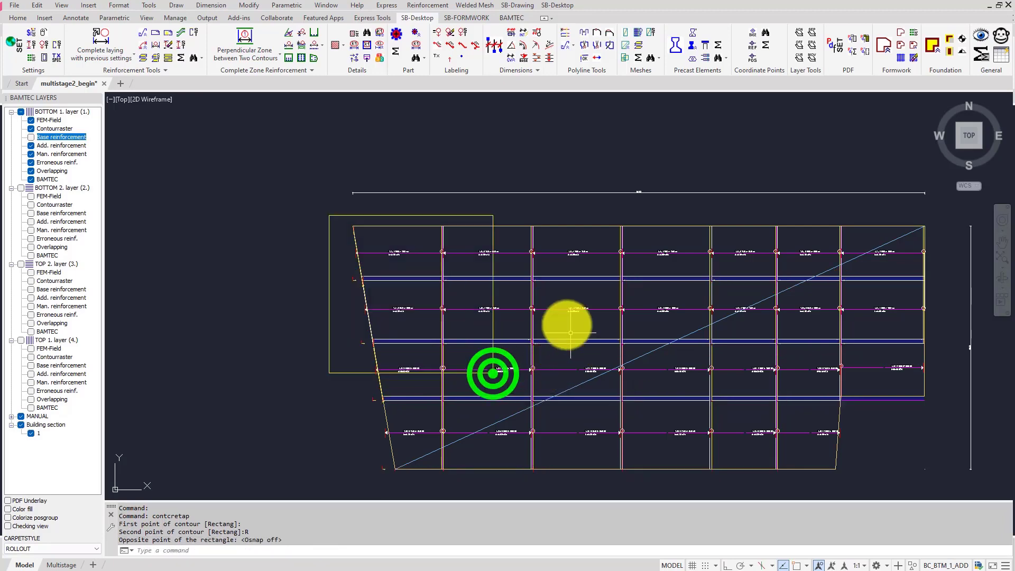
Create a second rectangular building section over the upper-middle part of the slab, beside the first one
click(381, 56)
click(510, 216)
click(278, 550)
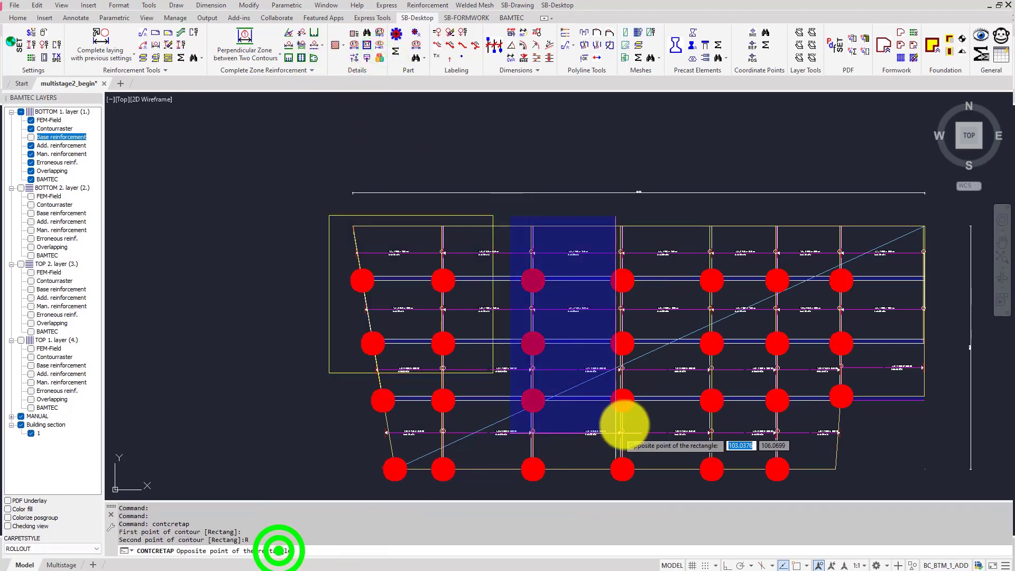
click(741, 365)
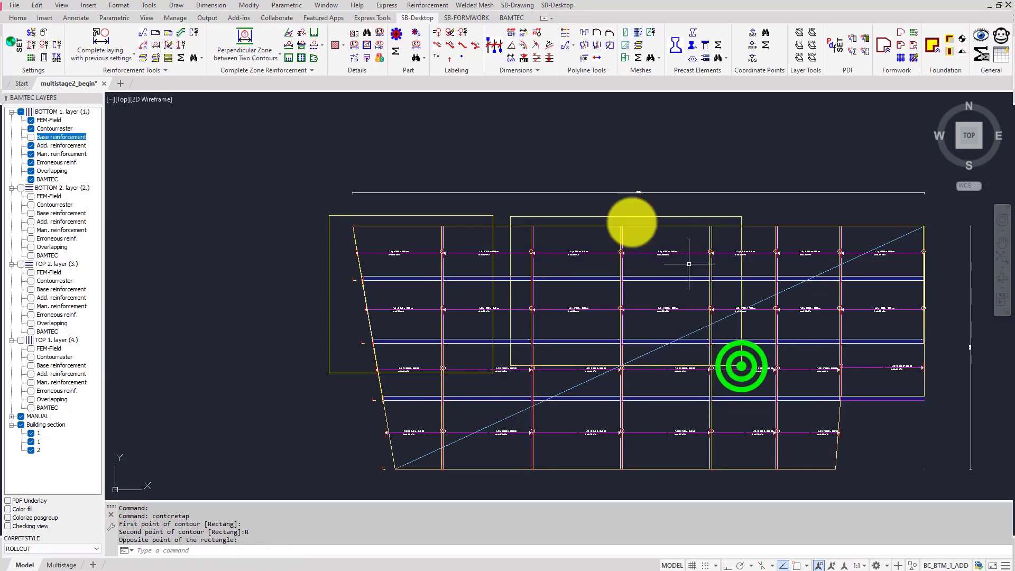
Create a third rectangular building section over the slab's upper-right part, reaching just past its right edge
click(380, 50)
click(758, 215)
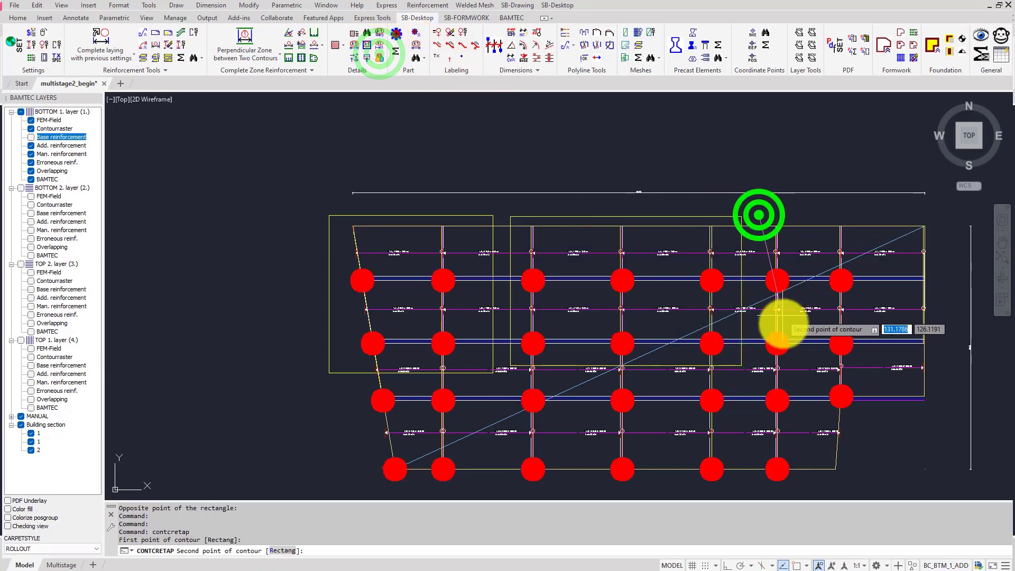
click(276, 550)
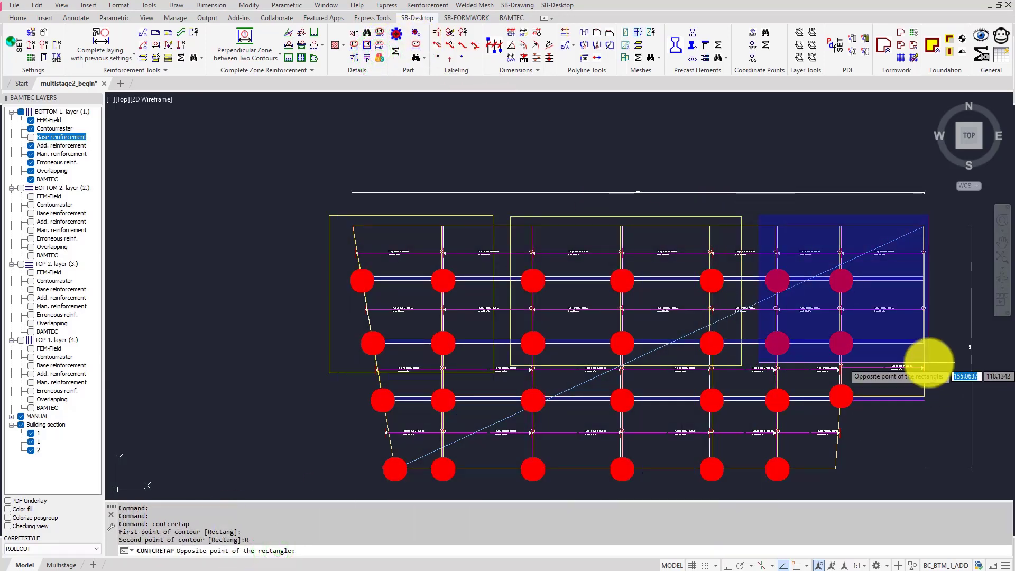
click(928, 363)
Create a fourth rectangular building section around the lower-left part of the slab, below the first section and reaching past its bottom edge
click(381, 50)
click(342, 381)
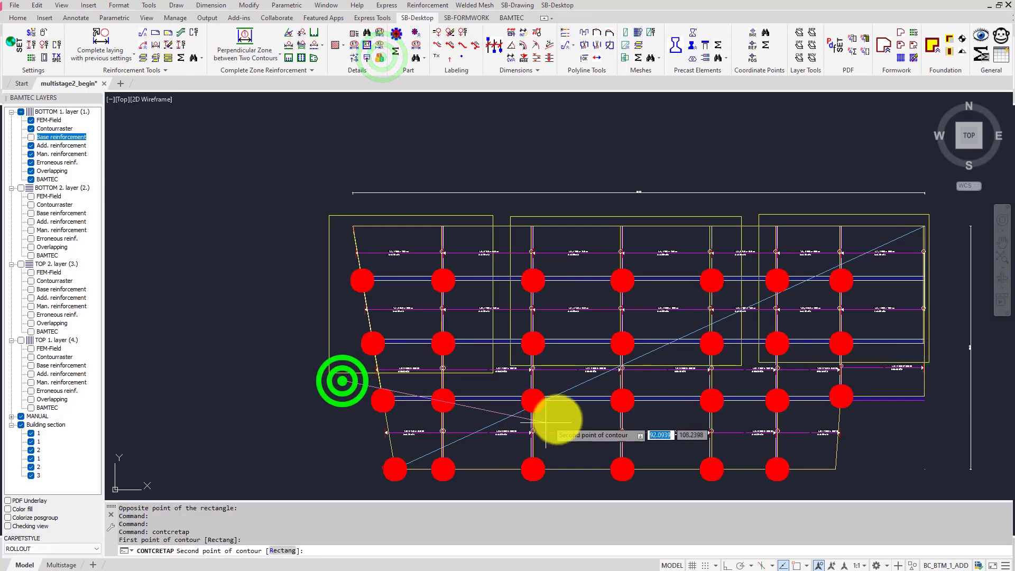
click(272, 550)
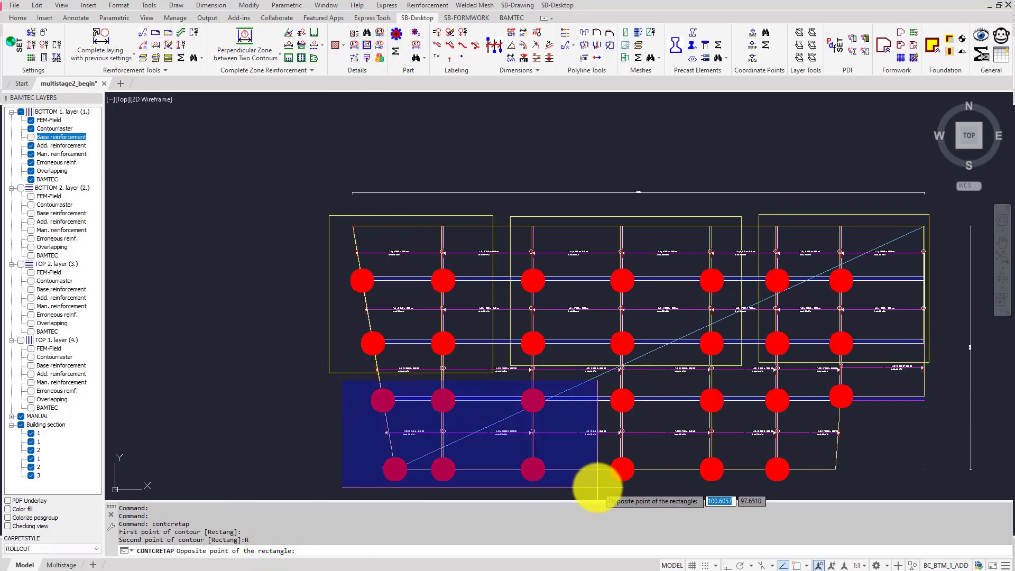
click(597, 486)
Create a fifth rectangular building section around the lower-right part of the slab, beside the fourth one
click(378, 55)
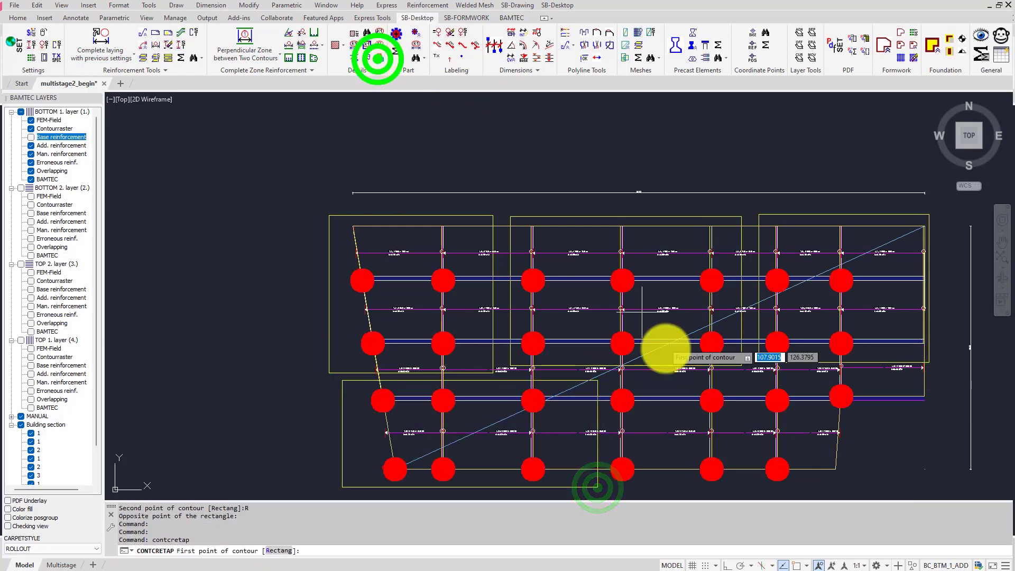
click(606, 380)
click(280, 550)
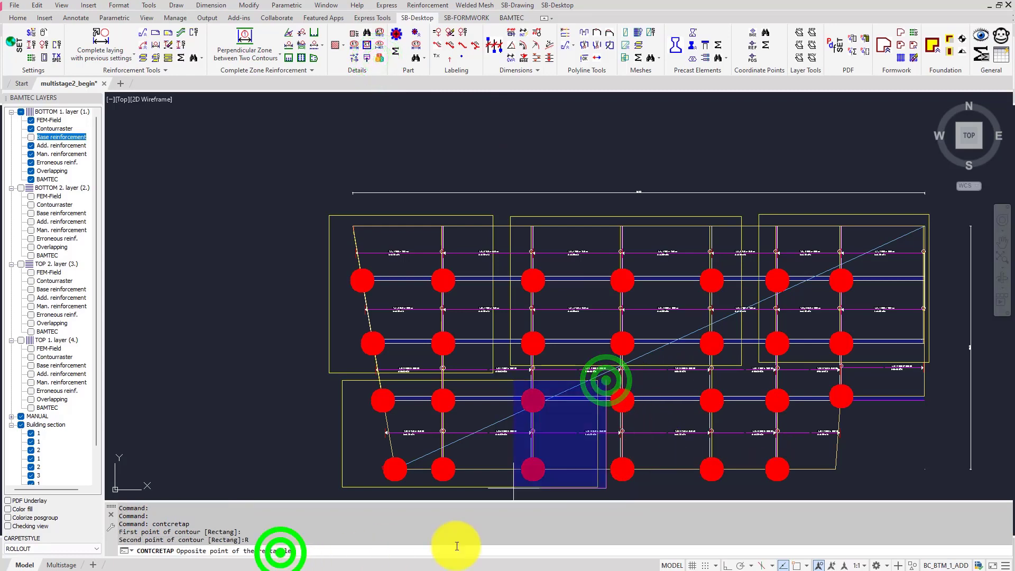
click(894, 492)
Set a building section definition point for the lower-right corner carpet 1_27 and check the definition points with the section contour command, without adding a section
middle_drag(868, 457, 827, 413)
click(724, 351)
scroll(722, 352, up, 5)
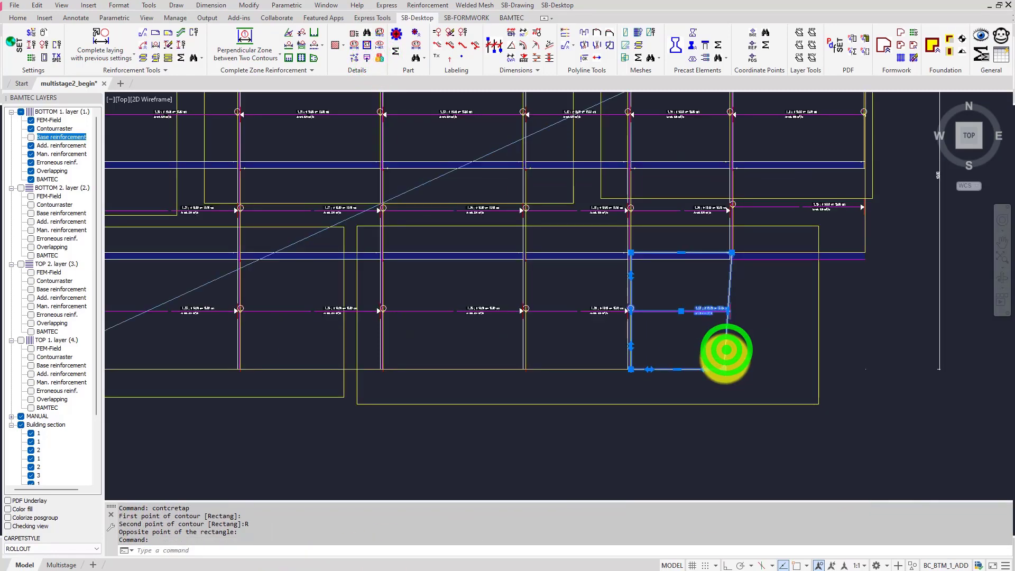
right_click(719, 355)
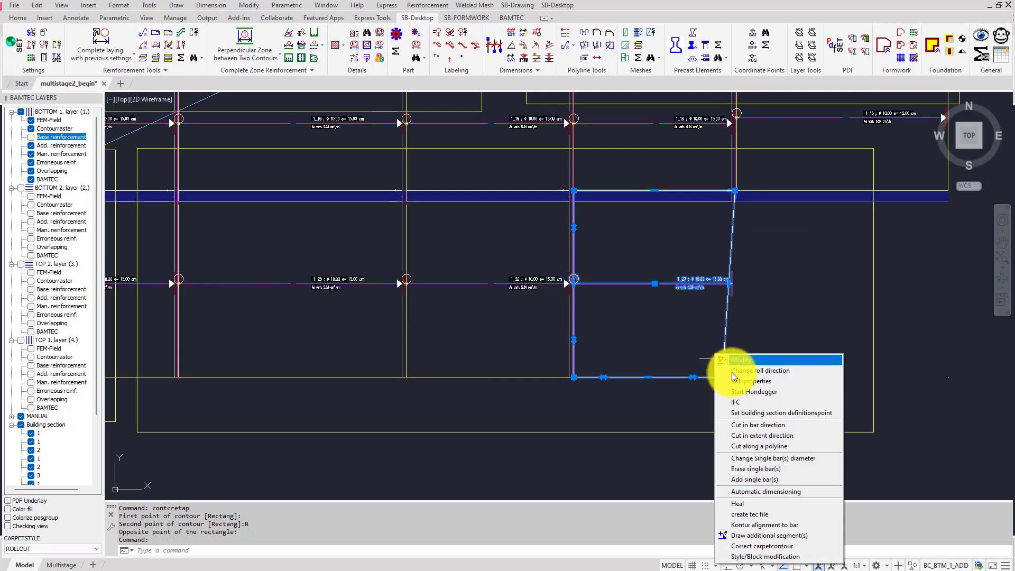
click(772, 413)
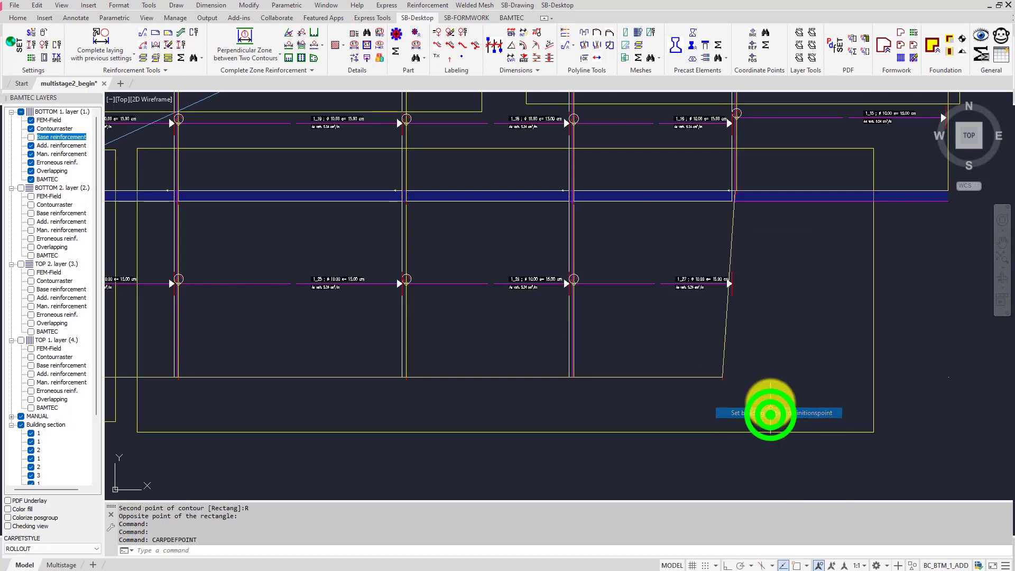
scroll(721, 344, down, 3)
click(381, 57)
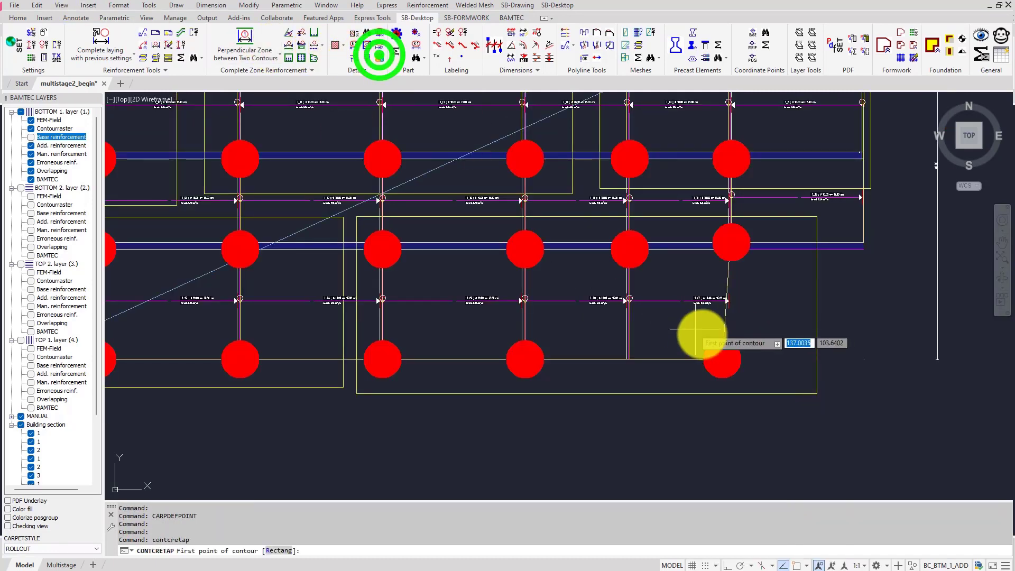
scroll(632, 298, down, 3)
key(Escape)
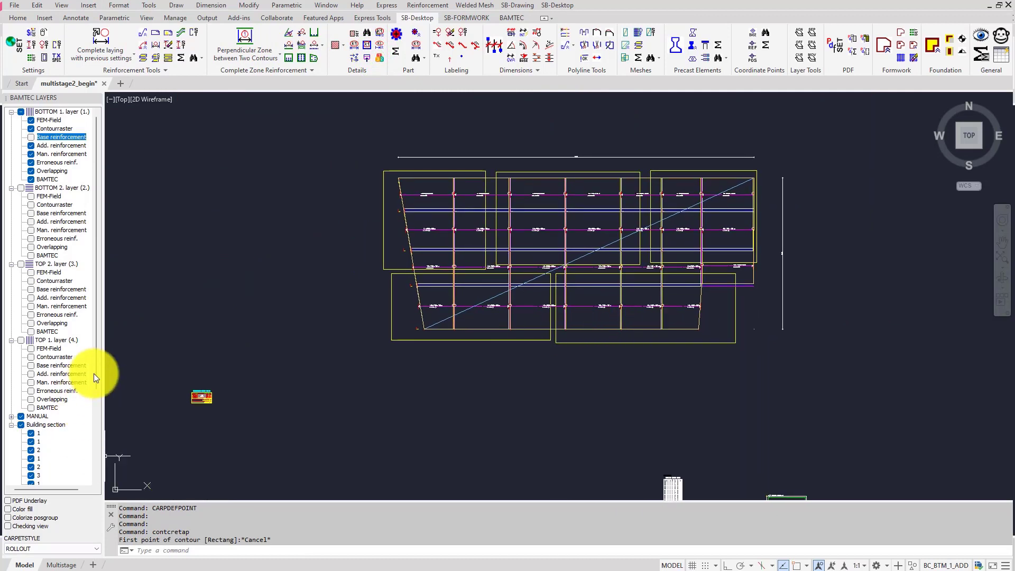
Check the five building sections by hiding them one after another, and show all of them again
click(999, 569)
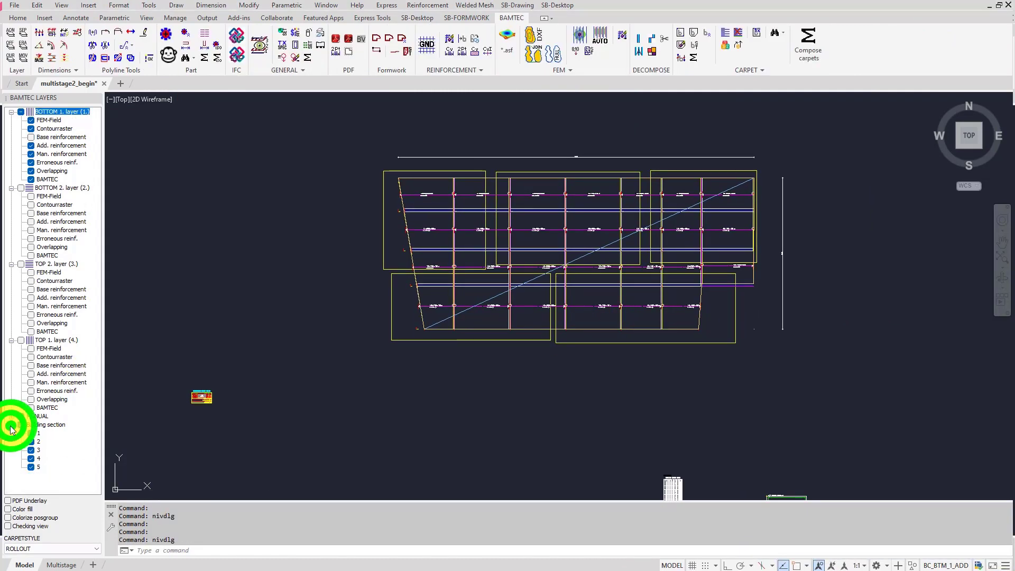
click(11, 425)
click(30, 466)
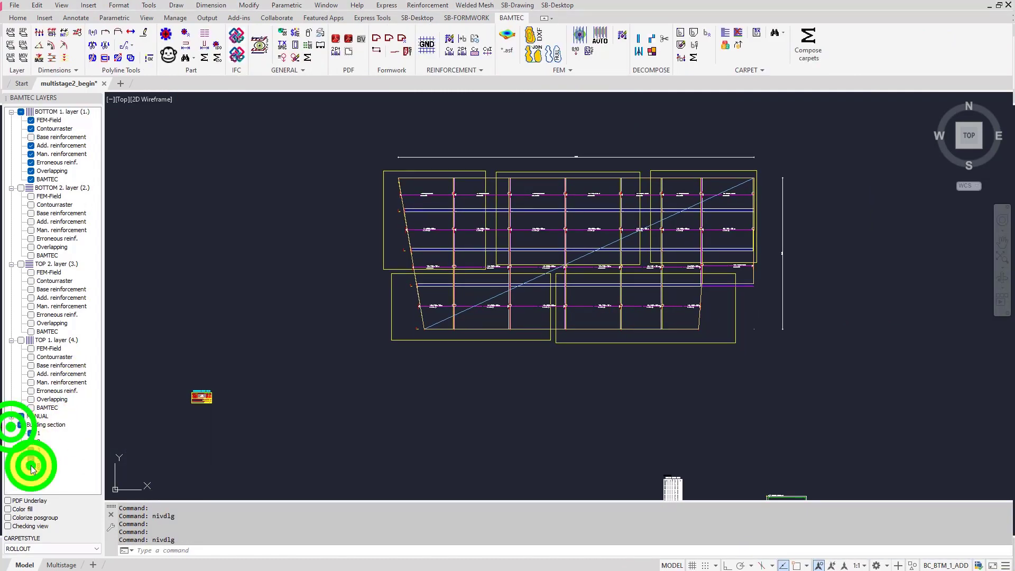
click(30, 459)
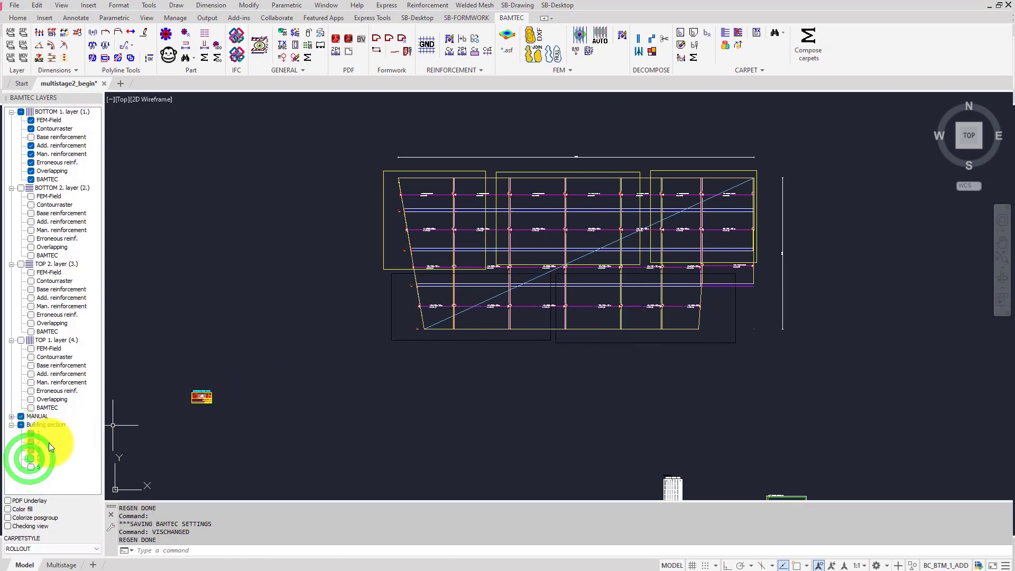
click(31, 451)
click(31, 442)
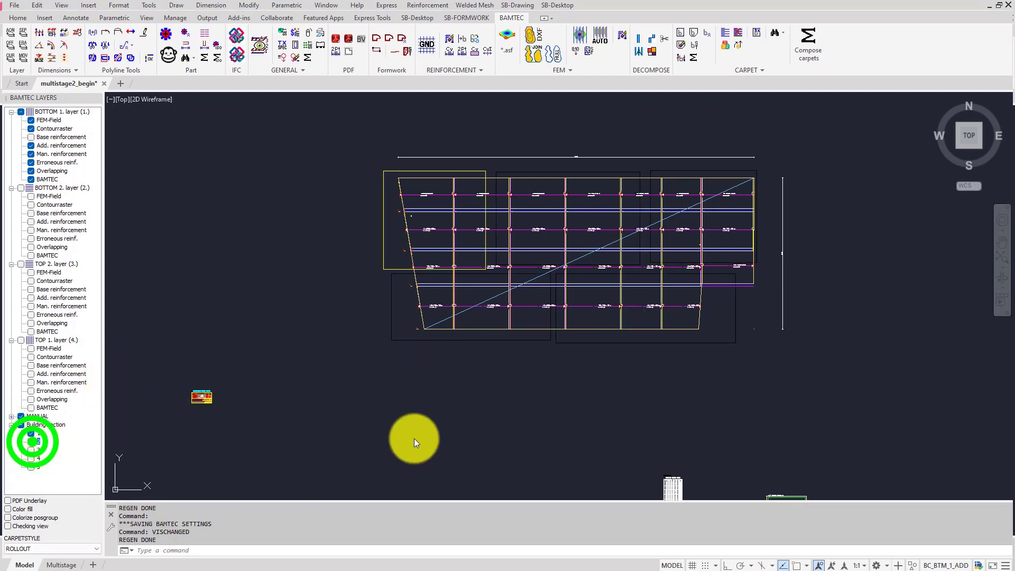
click(30, 434)
click(18, 426)
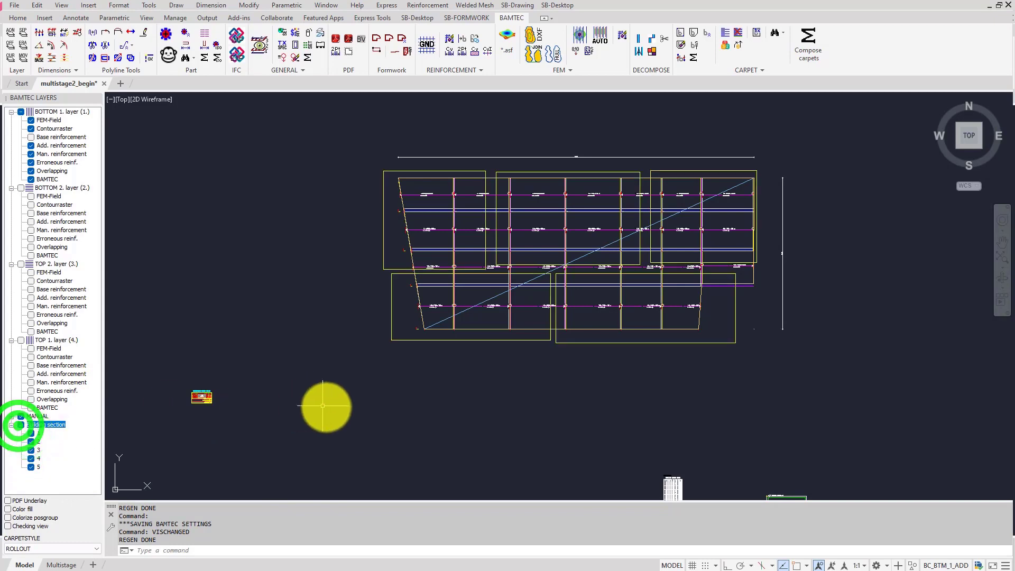
Start reordering the carpets and pick carpets 1 to 4 in the upper-left section, two in the top row and two in the second
click(880, 323)
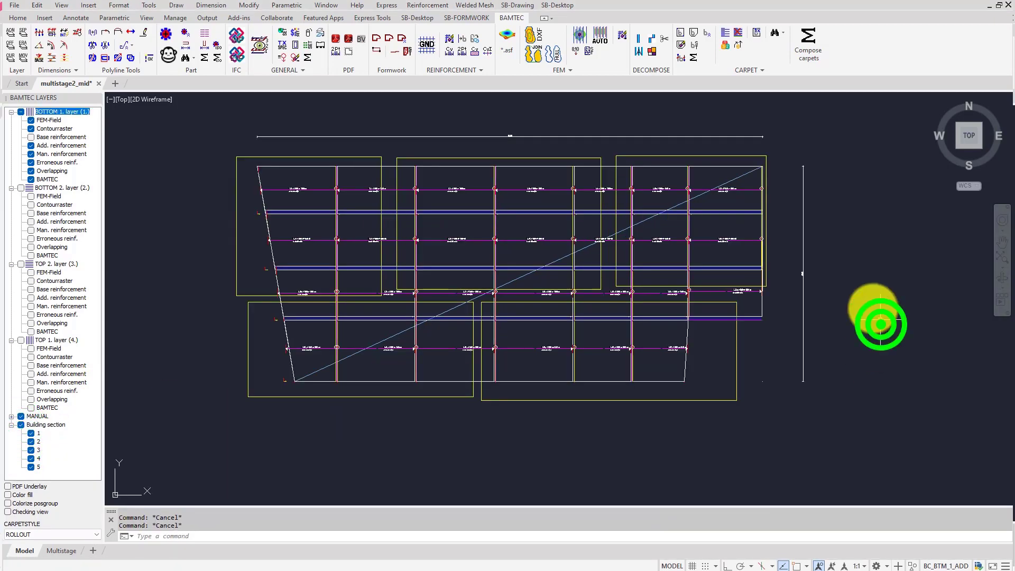
click(725, 49)
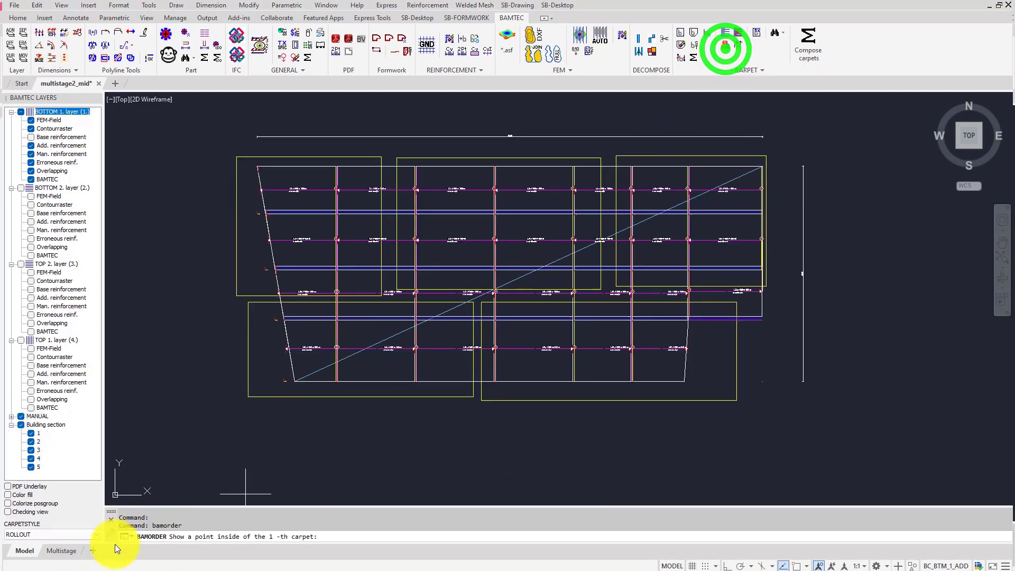
click(316, 178)
click(346, 178)
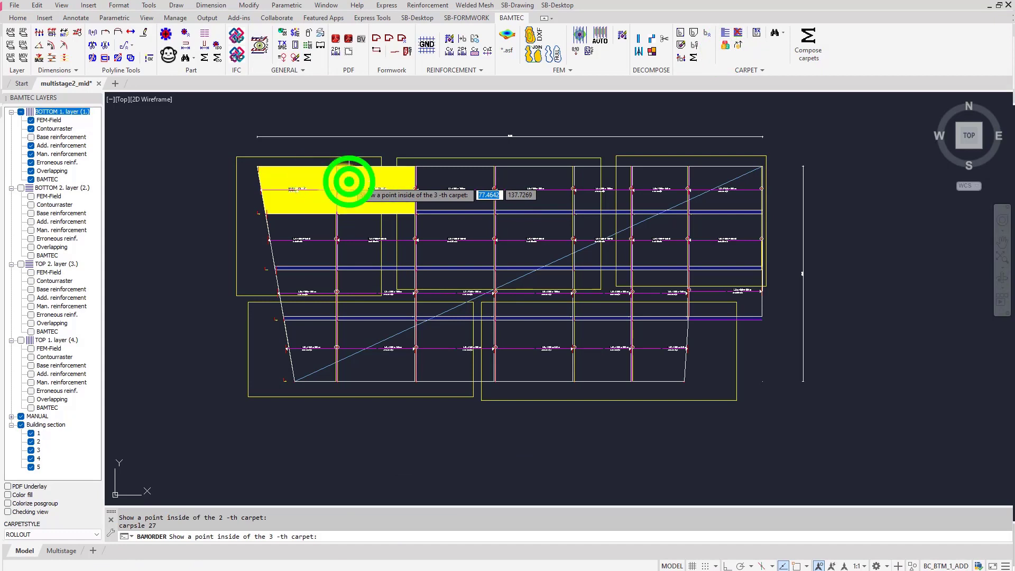
click(309, 224)
click(337, 224)
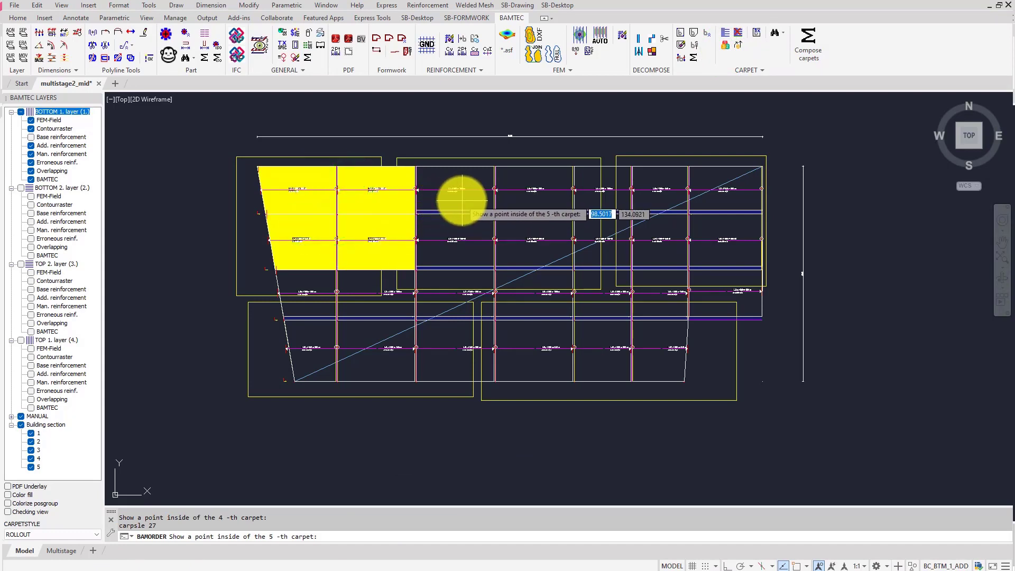
Pick carpets 5 to 8 in the upper-middle section, two in the top row and two in the second
click(537, 202)
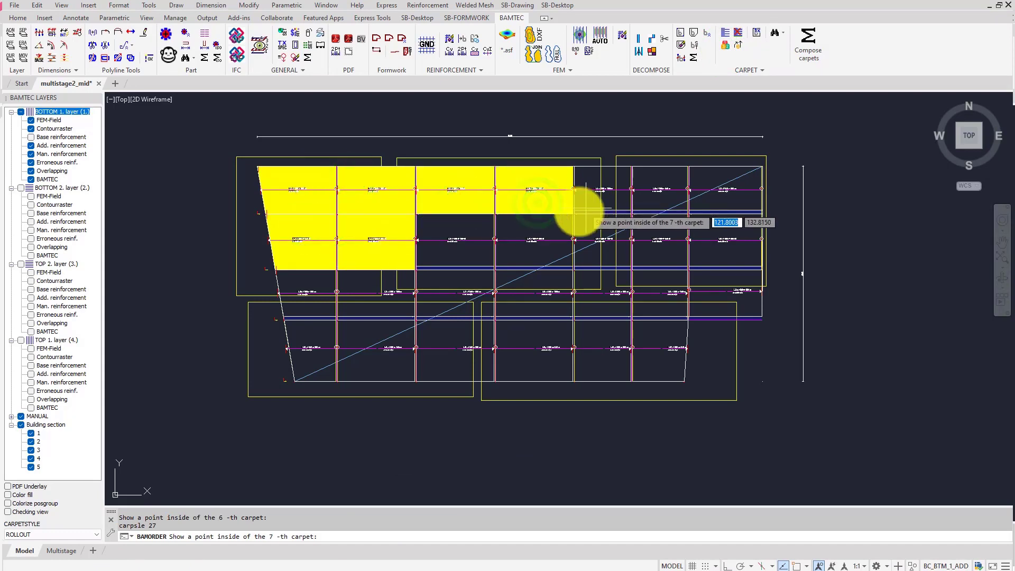
click(453, 231)
click(530, 228)
Pick carpets 9 to 14 in the upper-right section, three along the top row and three along the second row
click(588, 202)
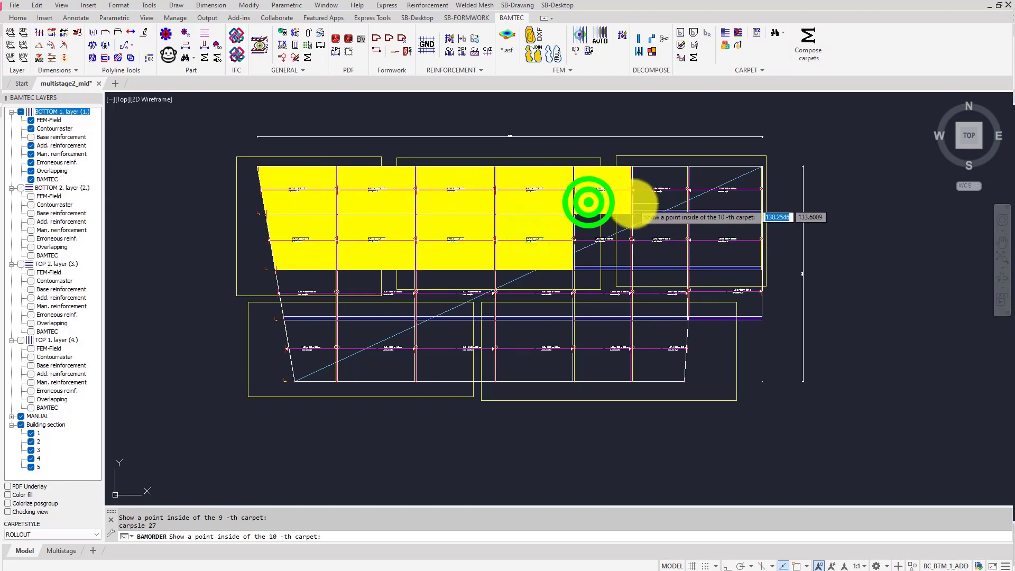
click(646, 202)
click(729, 203)
click(585, 228)
click(657, 231)
click(718, 230)
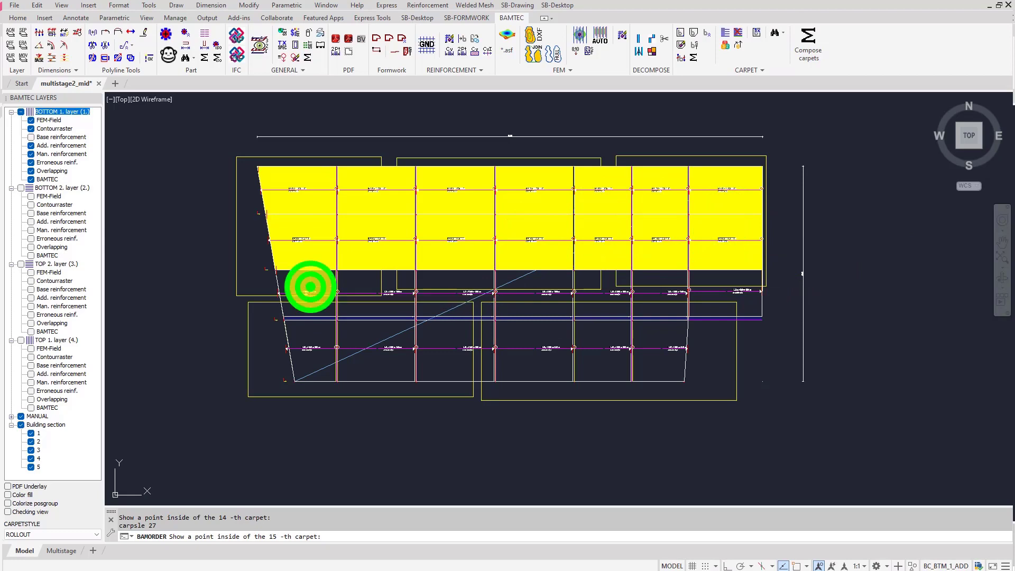
Pick carpets 15 to 20 in the first three columns of the third and bottom rows, finishing with the third column
click(372, 286)
click(300, 336)
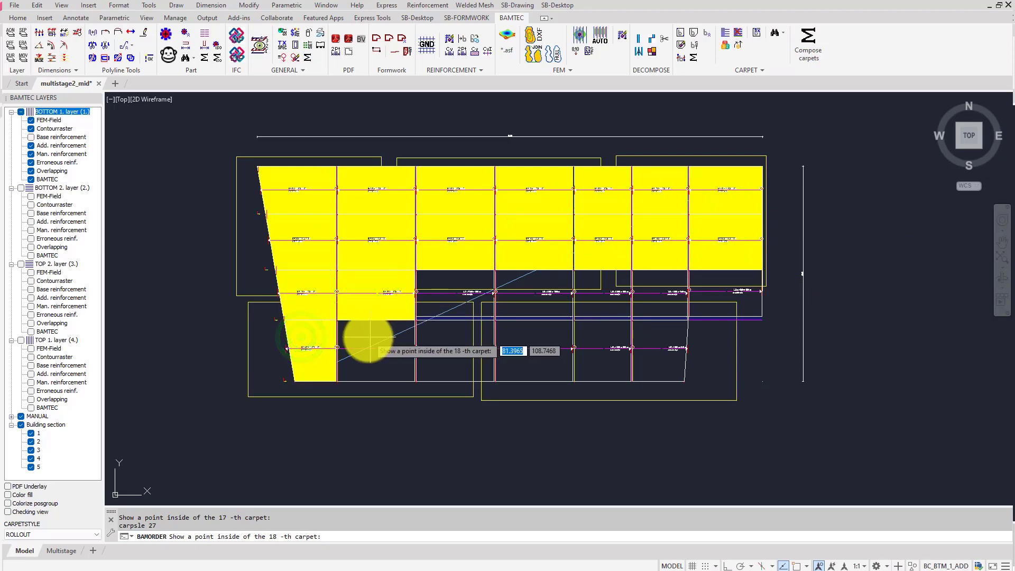
click(359, 336)
click(451, 281)
click(441, 334)
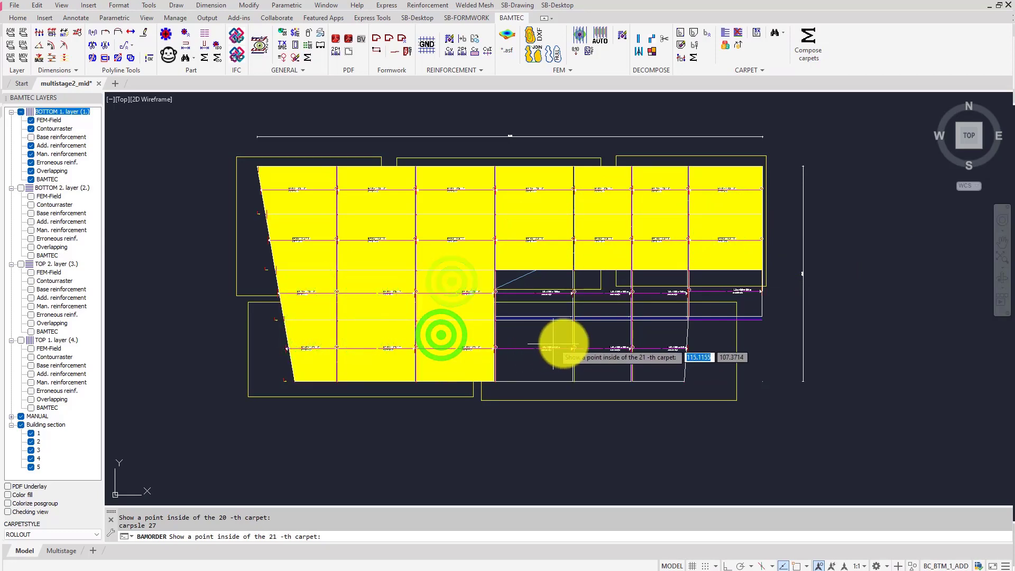
Pick carpets 21 to 24 along the rest of the third row and 25 to 27 along the rest of the bottom row
click(547, 284)
click(612, 285)
click(660, 285)
click(734, 286)
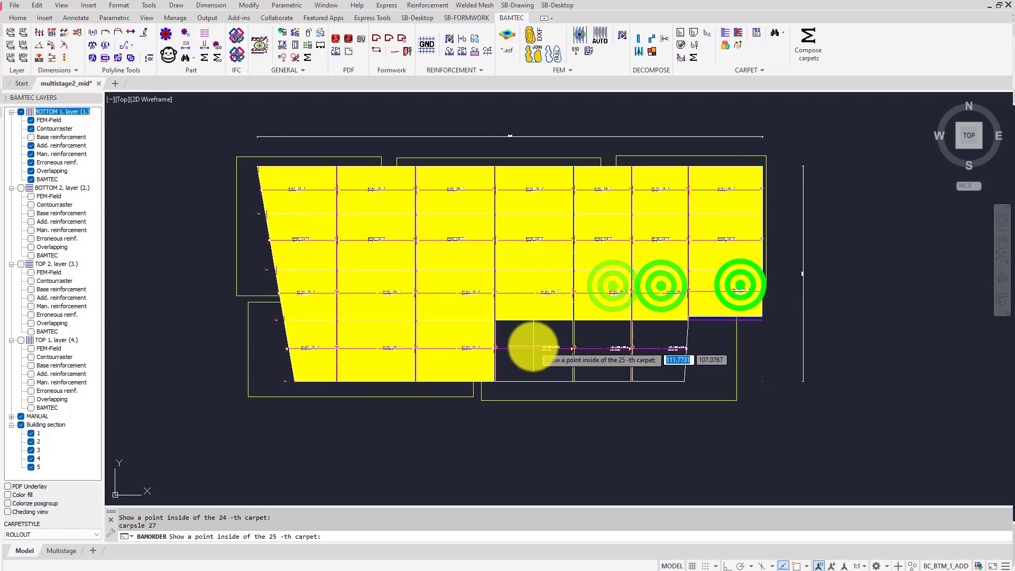
click(533, 340)
click(589, 340)
click(650, 339)
Compose the carpets with their new numbering and close the Pxml Generator
scroll(299, 196, up, 2)
scroll(298, 196, up, 4)
middle_drag(299, 195, 307, 270)
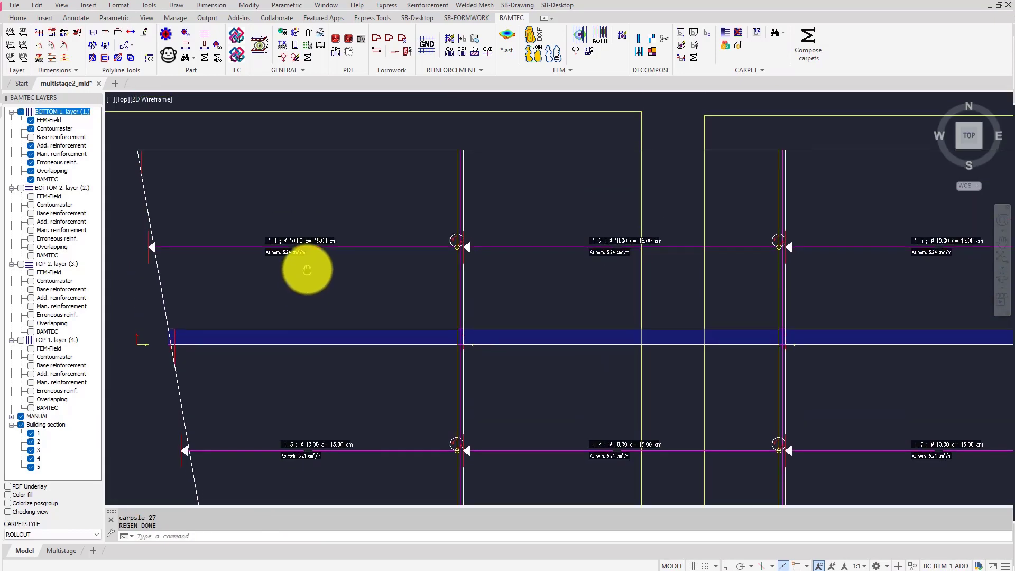
click(809, 40)
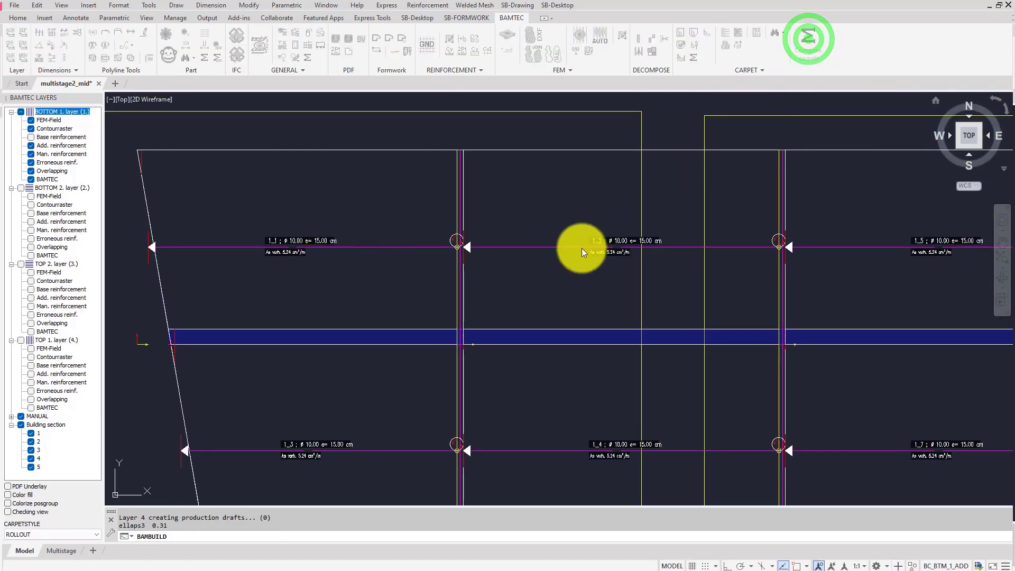
click(581, 341)
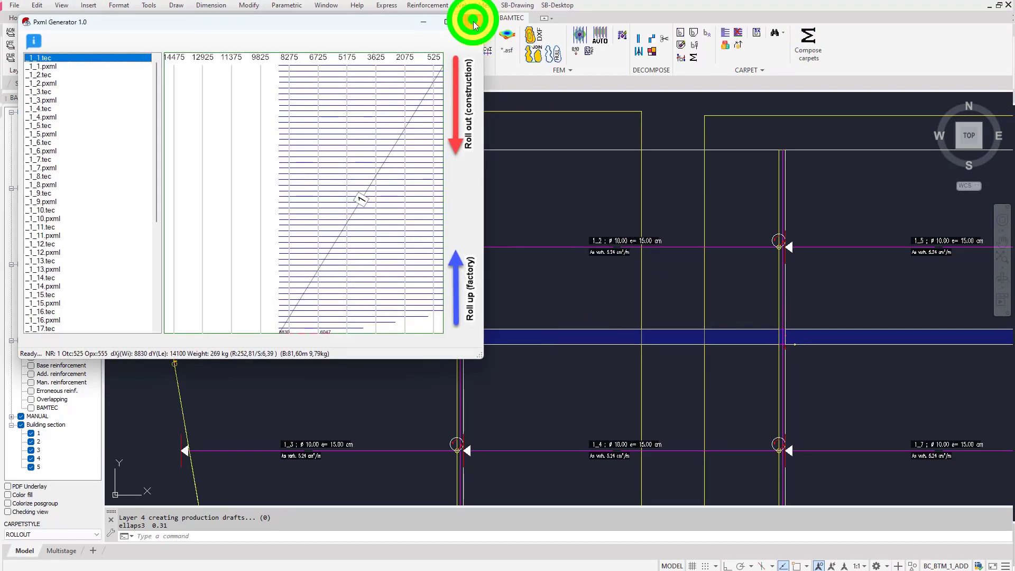
click(473, 22)
Examine the new carpet numbers along the two upper rows, from the first section to the slab's right end
middle_drag(637, 441, 281, 420)
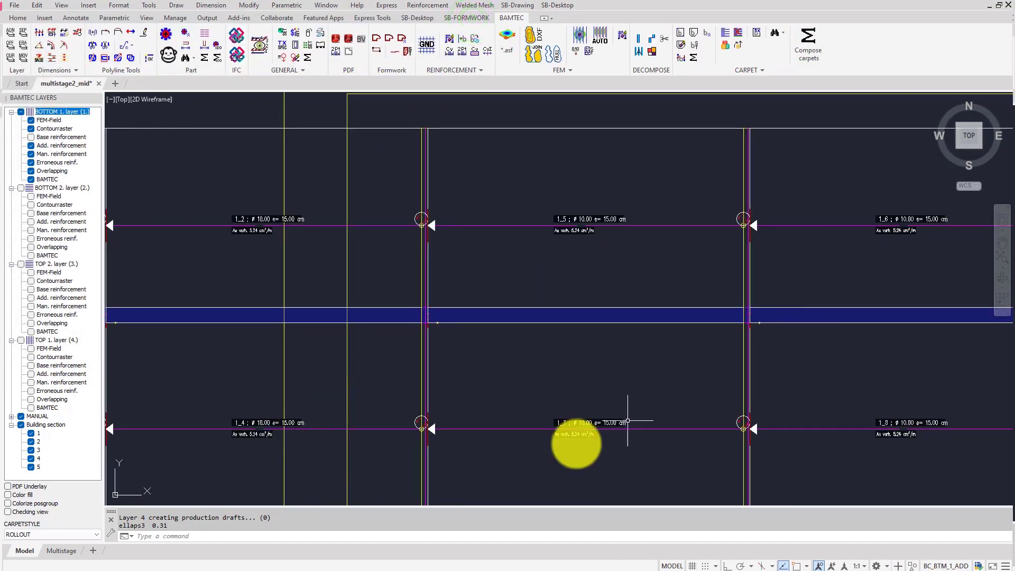
mouse_move(880, 436)
middle_down()
mouse_move(747, 419)
mouse_move(311, 414)
middle_up()
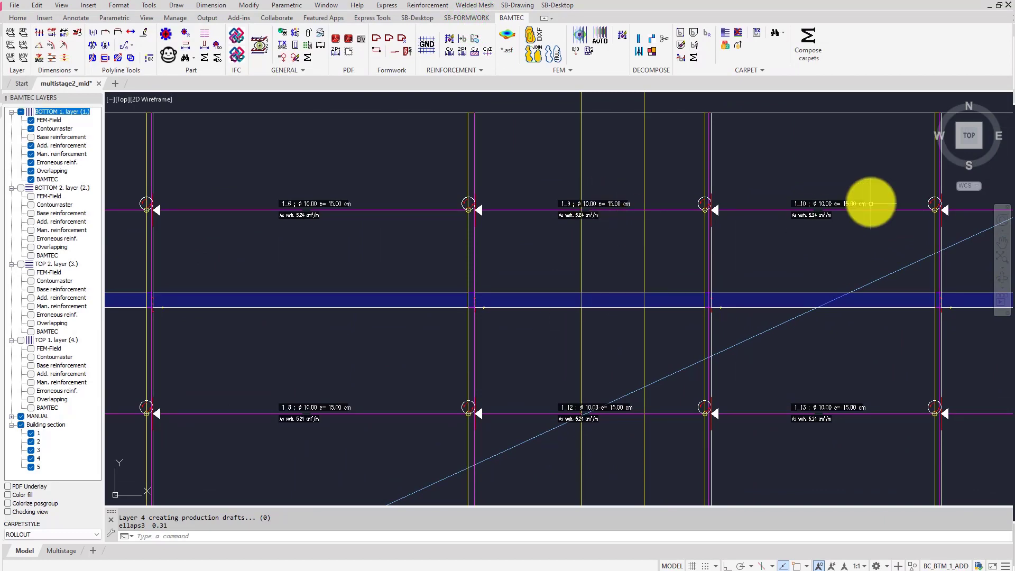
middle_drag(765, 409, 557, 417)
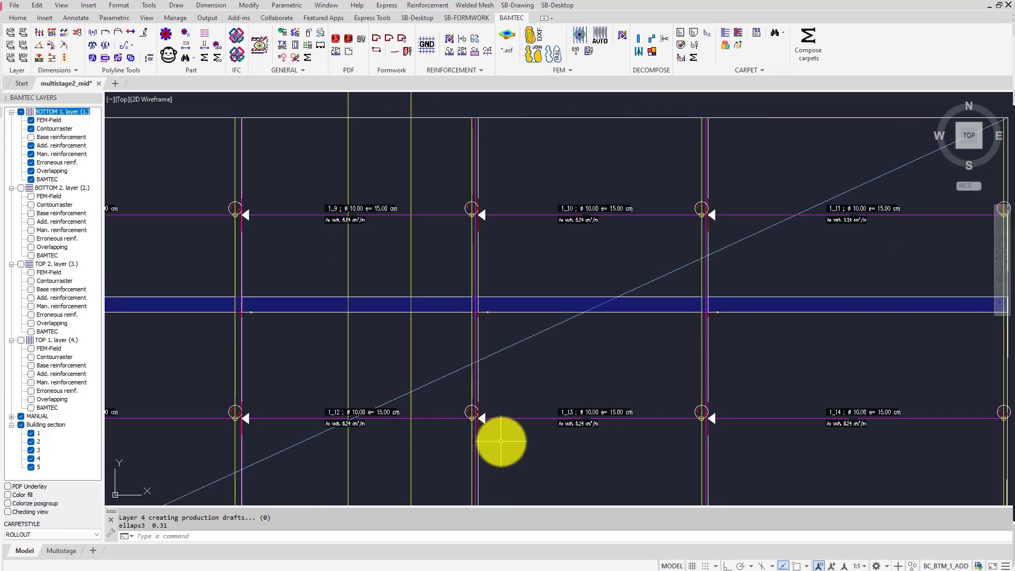
scroll(569, 344, down, 5)
middle_drag(568, 344, 581, 284)
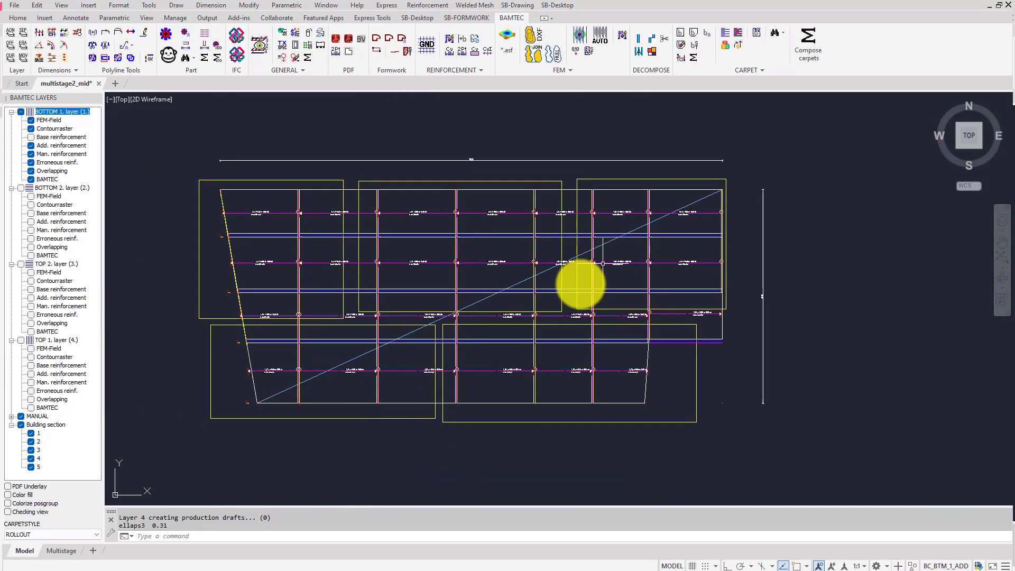
In the Multistage layout, set the Bottom 1. rollout viewport to stage 1 and scale 100, and regenerate it
click(66, 550)
scroll(275, 286, up, 3)
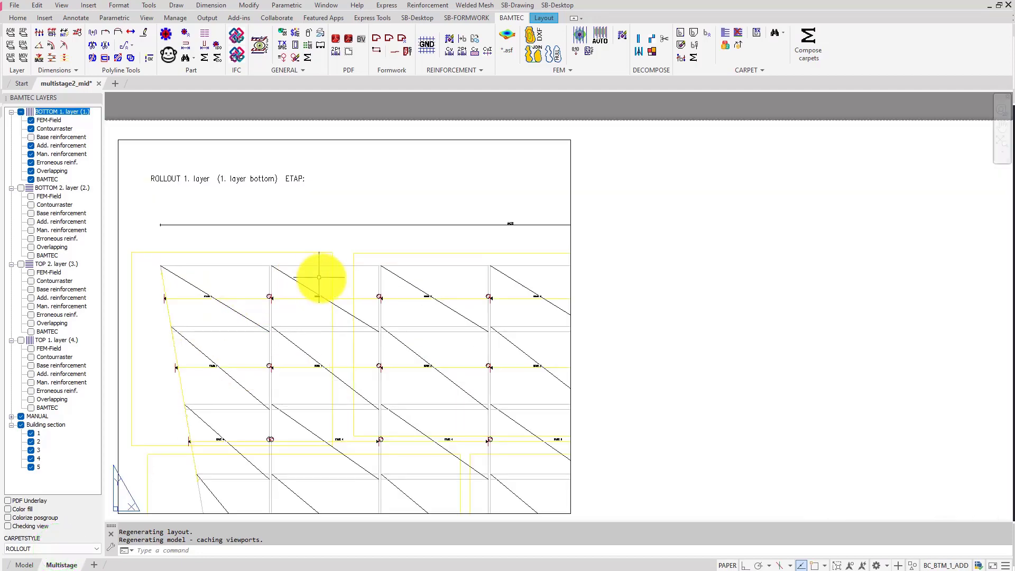
double_click(403, 106)
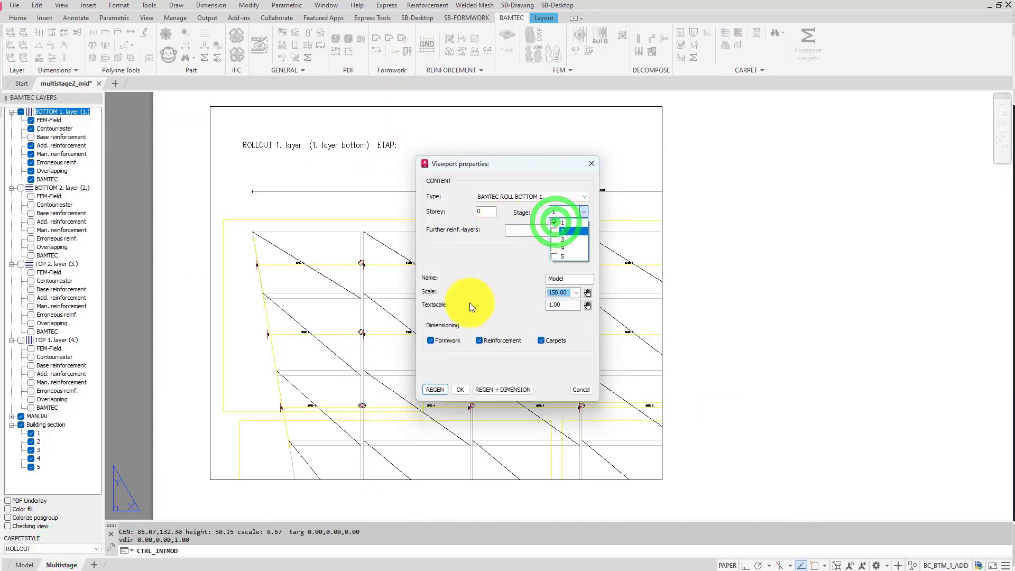
click(576, 293)
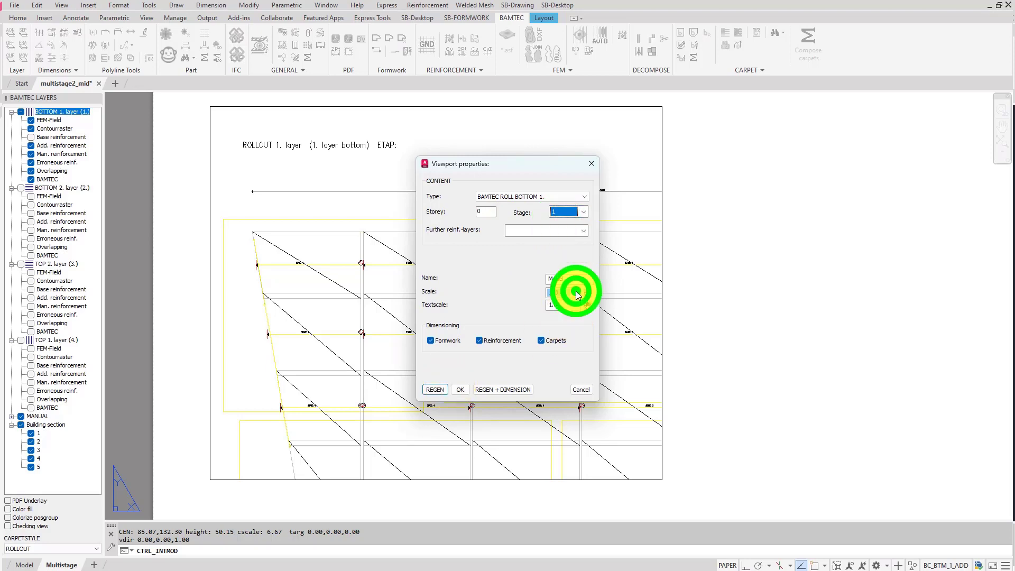
click(444, 388)
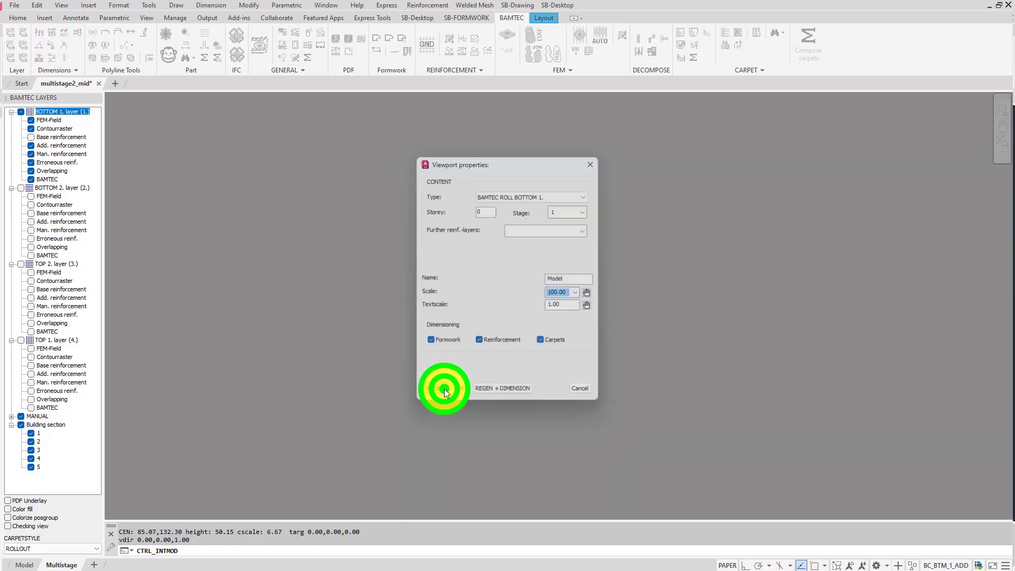
Stretch the stage 1 rollout viewport's lower-left corner outward so its frame reaches the slab's slanted left edge
click(588, 337)
click(577, 331)
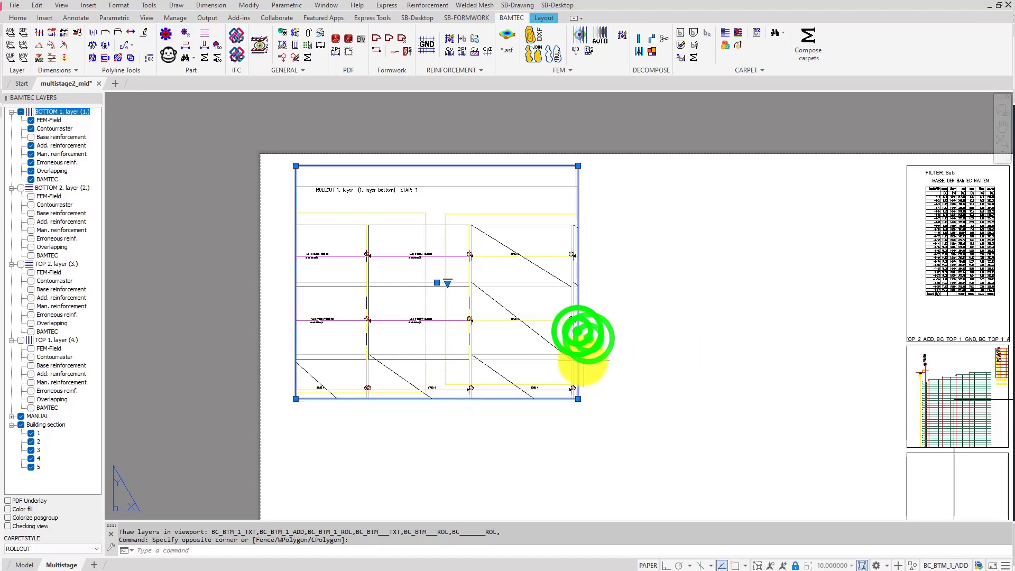
click(294, 399)
click(271, 397)
middle_drag(319, 394, 450, 411)
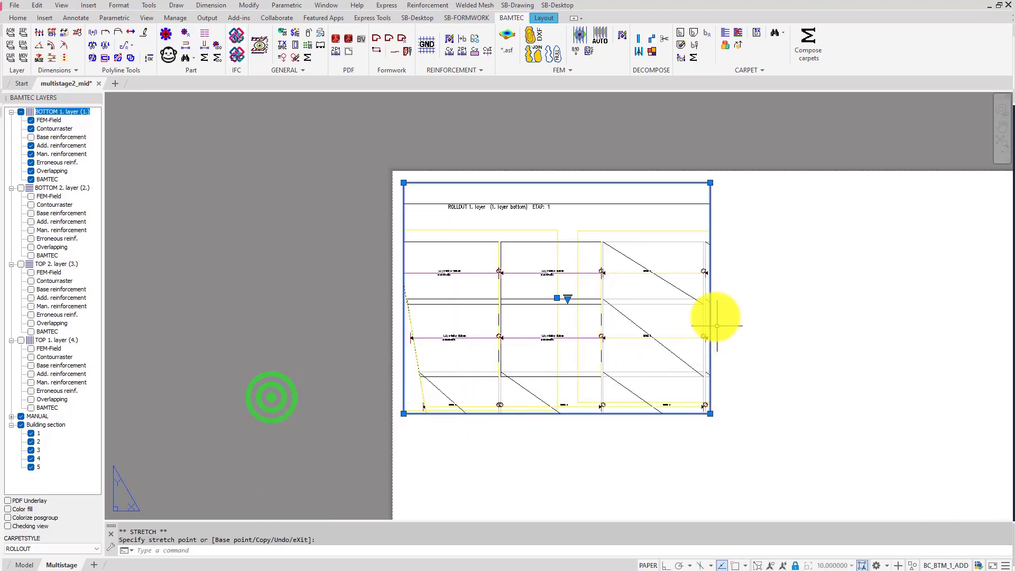
key(Escape)
Move the stage 1 rollout viewport slightly to the right on the sheet
text(mov)
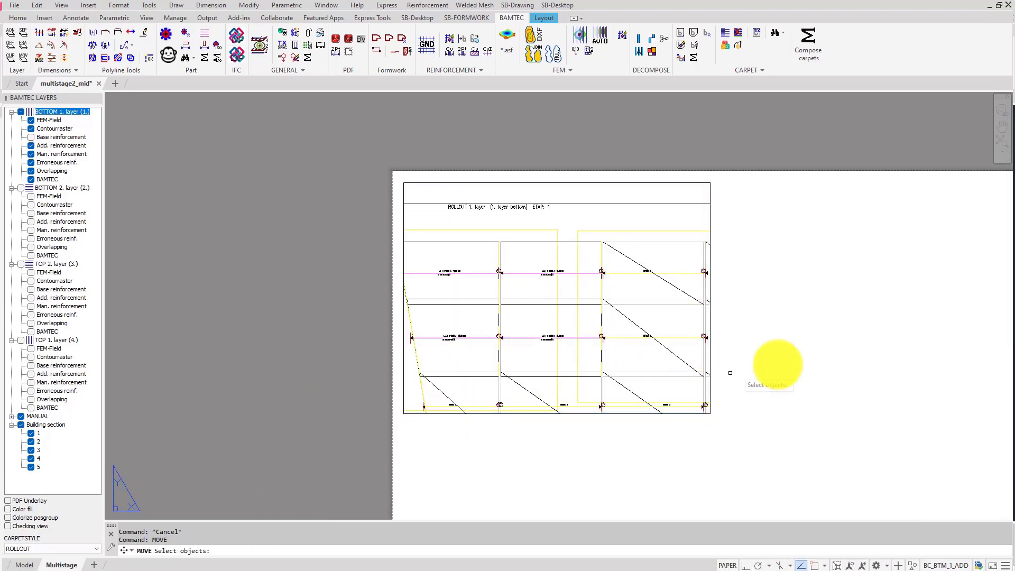
click(739, 353)
click(622, 294)
key(Return)
click(641, 316)
click(672, 316)
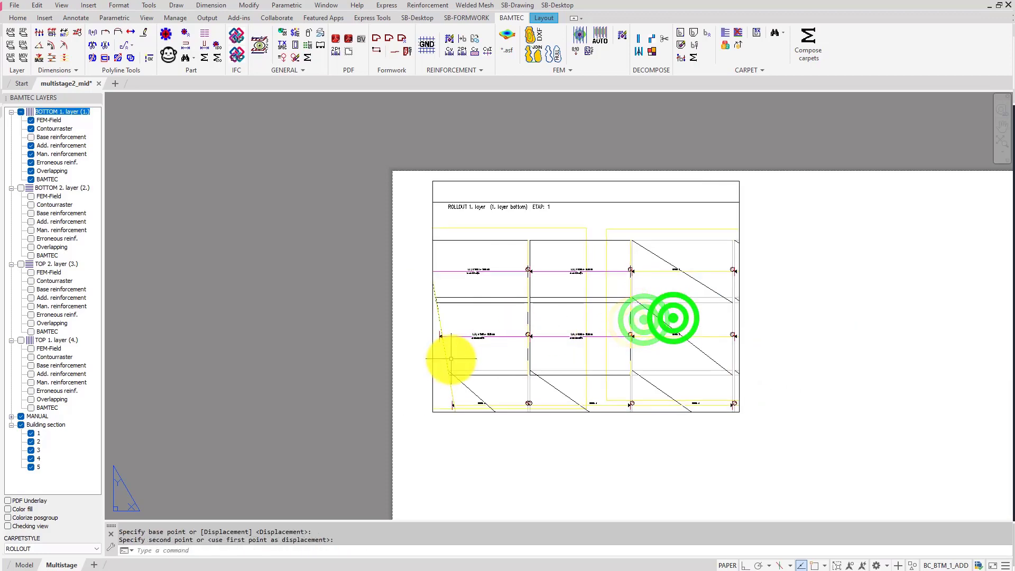
click(432, 364)
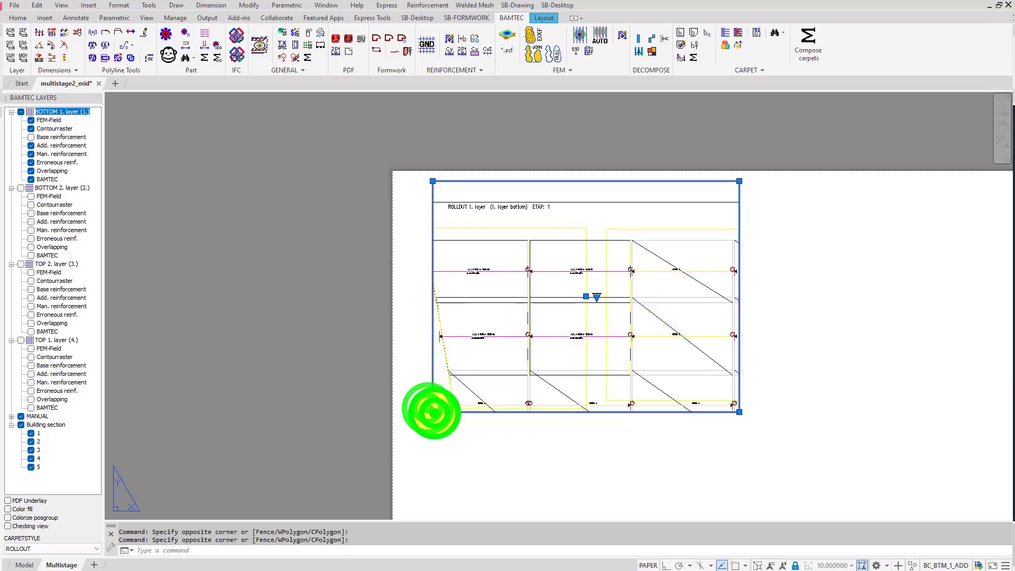
double_click(431, 410)
click(29, 565)
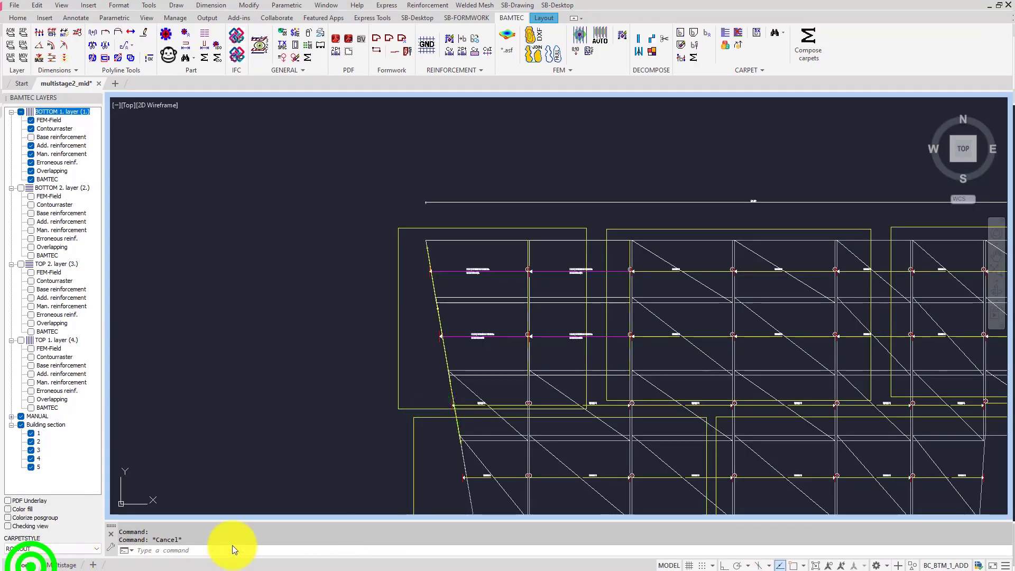
click(55, 564)
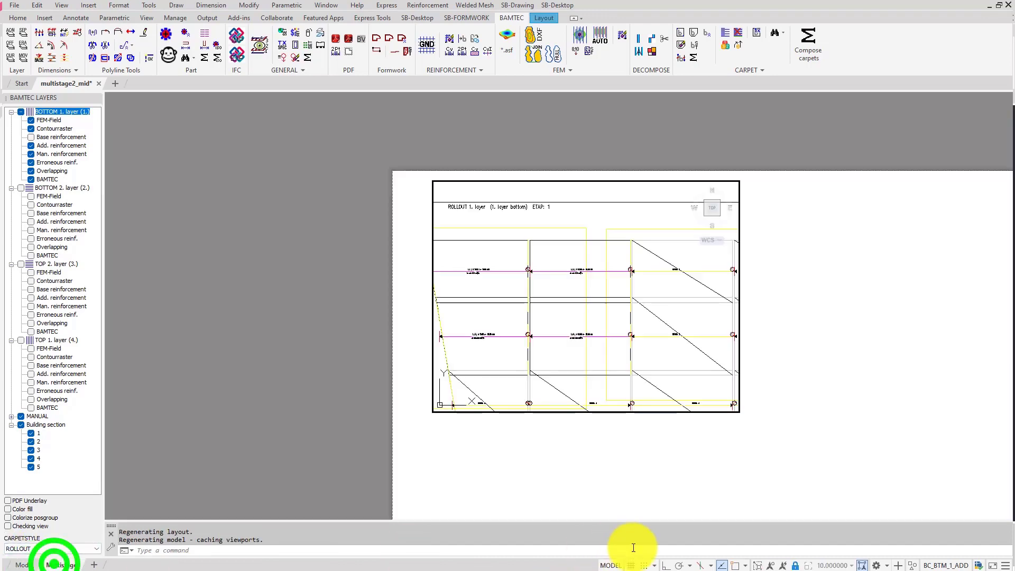
click(610, 566)
Stretch the stage 1 viewport's lower-left corner outward again so the slab's slanted left edge fits inside the frame
click(455, 418)
click(431, 408)
click(433, 411)
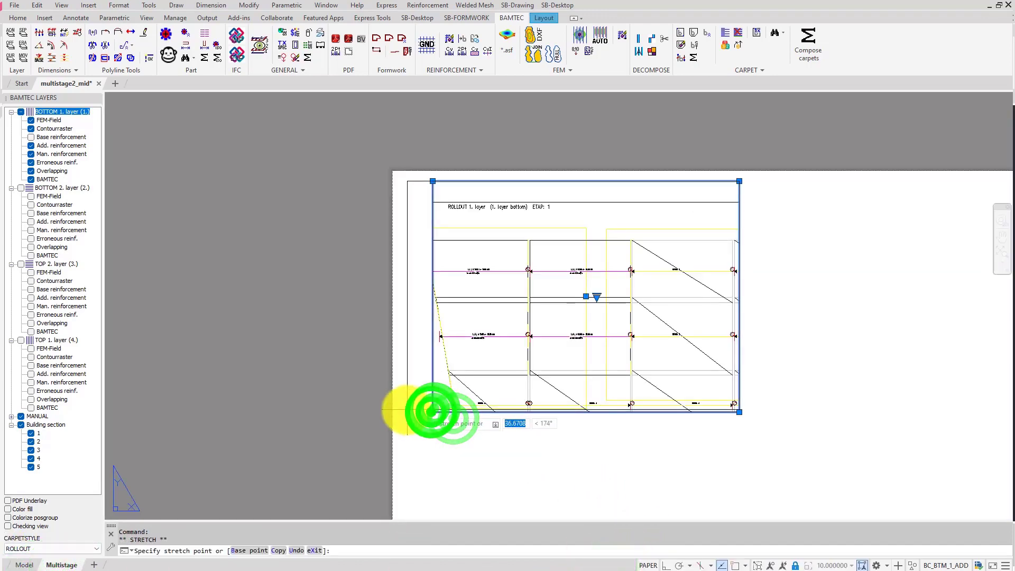
click(407, 410)
Edit the stage 1 rollout title's format so the stage number is labelled "STAge"
middle_drag(707, 380, 703, 378)
scroll(594, 286, up, 4)
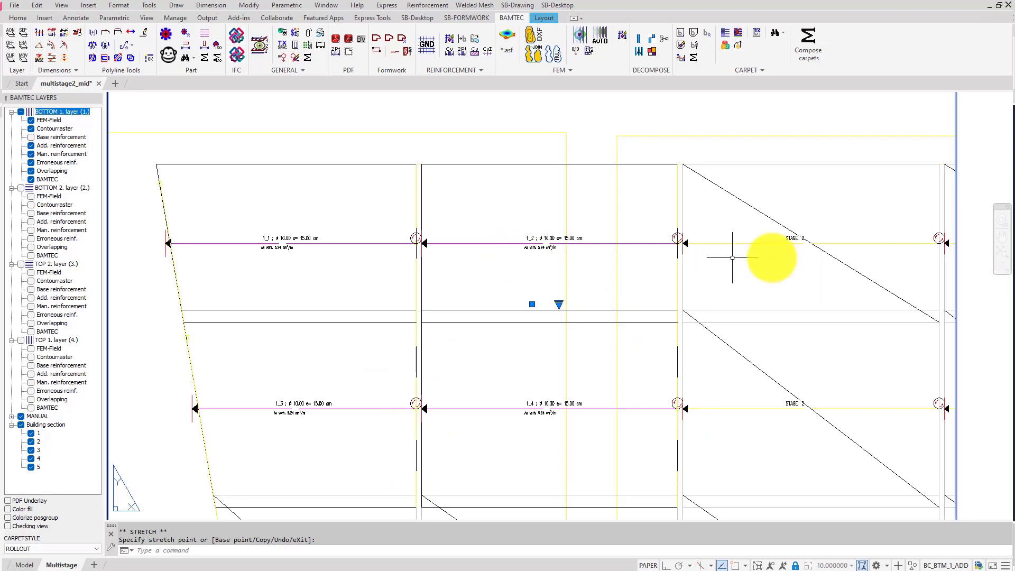
middle_drag(794, 410, 770, 256)
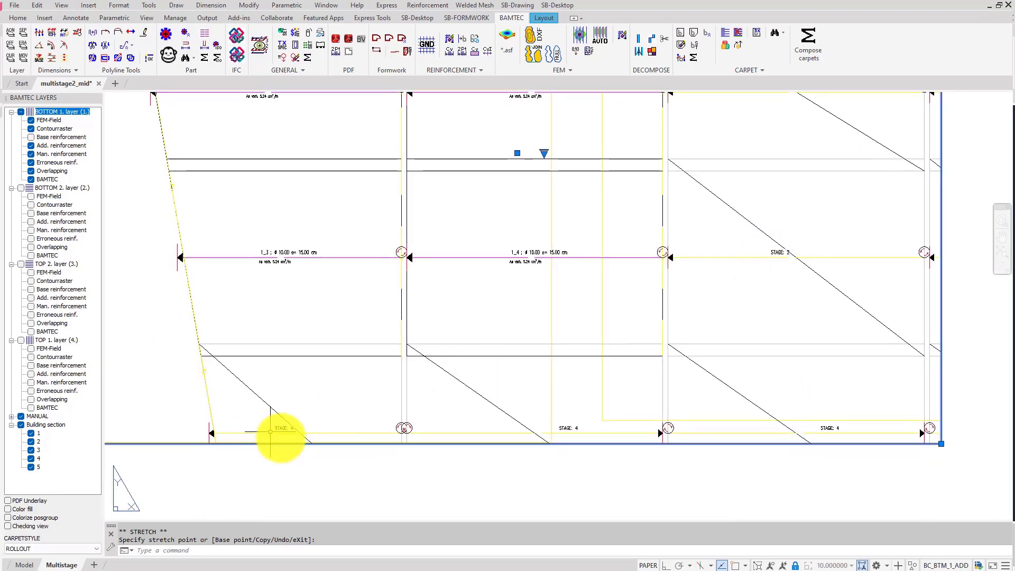
scroll(839, 424, down, 2)
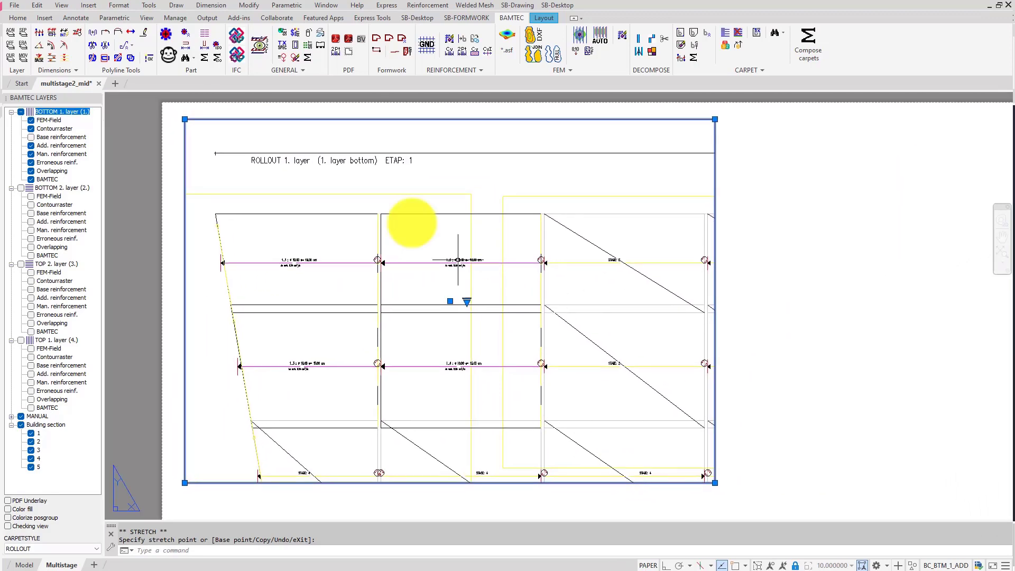
double_click(363, 161)
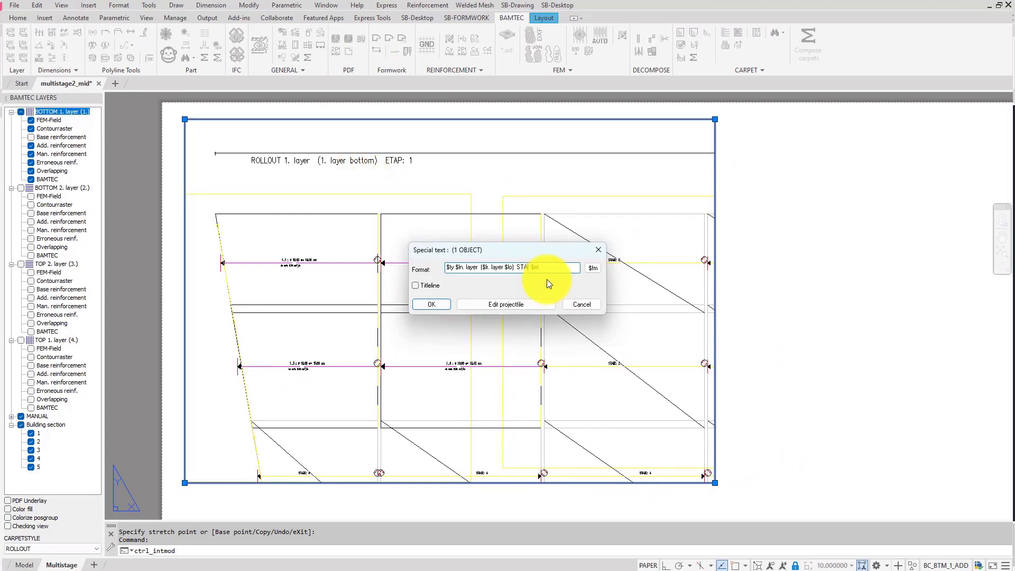
click(417, 308)
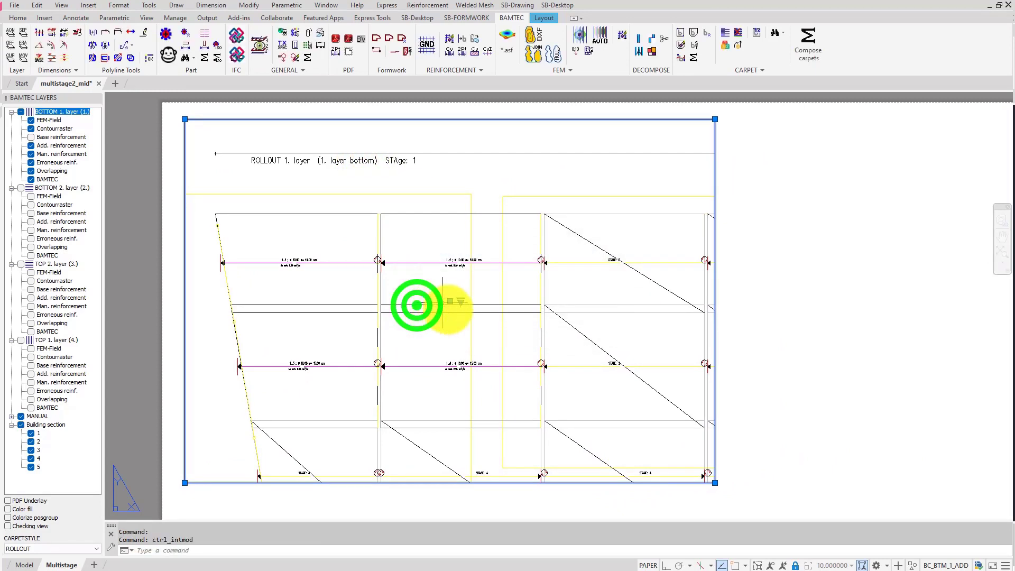
Copy the stage 1 rollout viewport to the free sheet area directly below it
scroll(419, 296, down, 4)
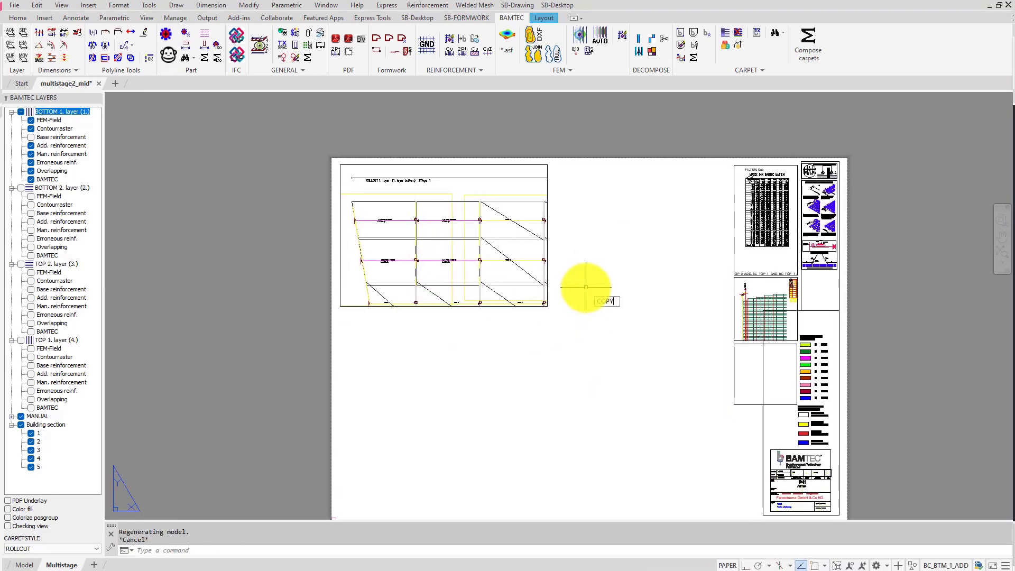
key(Return)
click(534, 302)
right_click(578, 332)
click(589, 279)
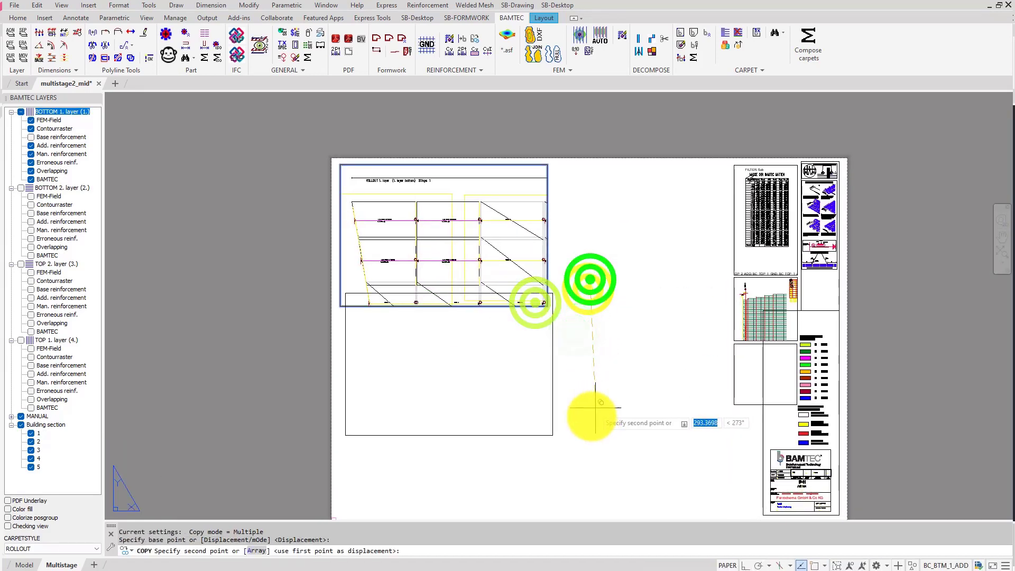
click(590, 449)
key(Return)
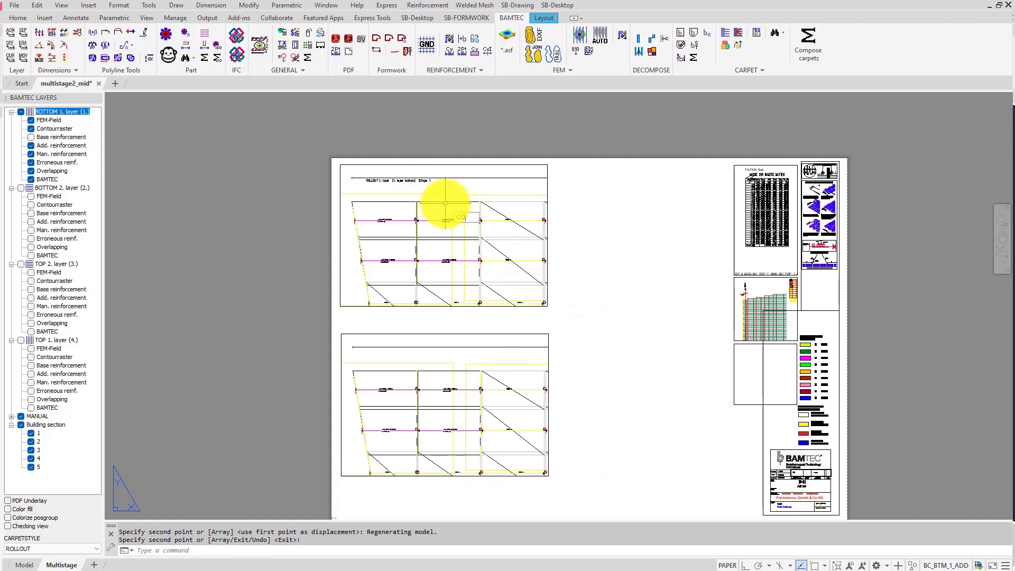
Copy the rollout title text from the upper viewport to the same place in the lower viewport
click(395, 181)
right_click(394, 182)
click(565, 218)
click(557, 391)
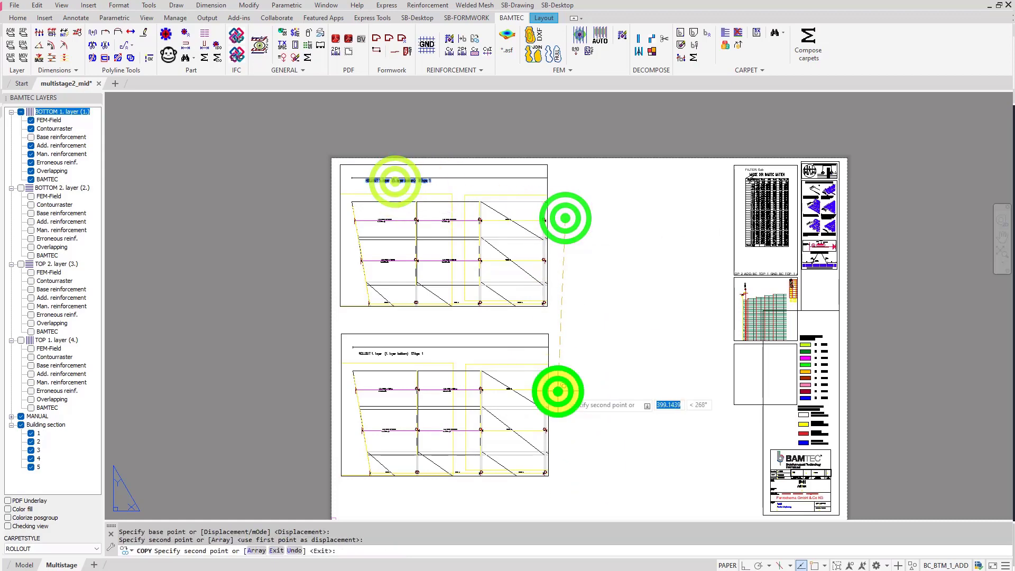
right_click(591, 391)
Set the lower rollout viewport to stage 2 and regenerate it
scroll(381, 353, up, 4)
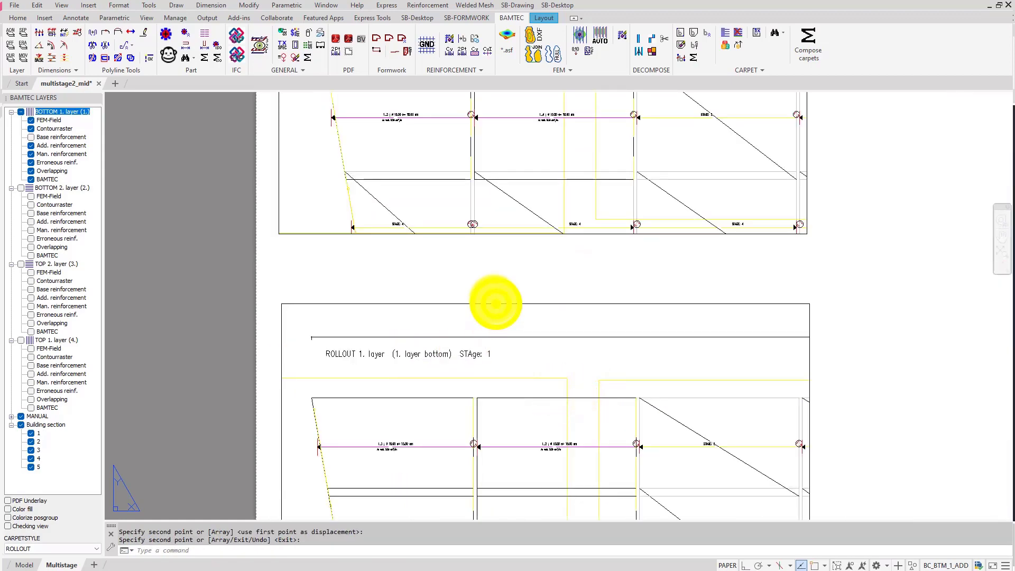
double_click(495, 303)
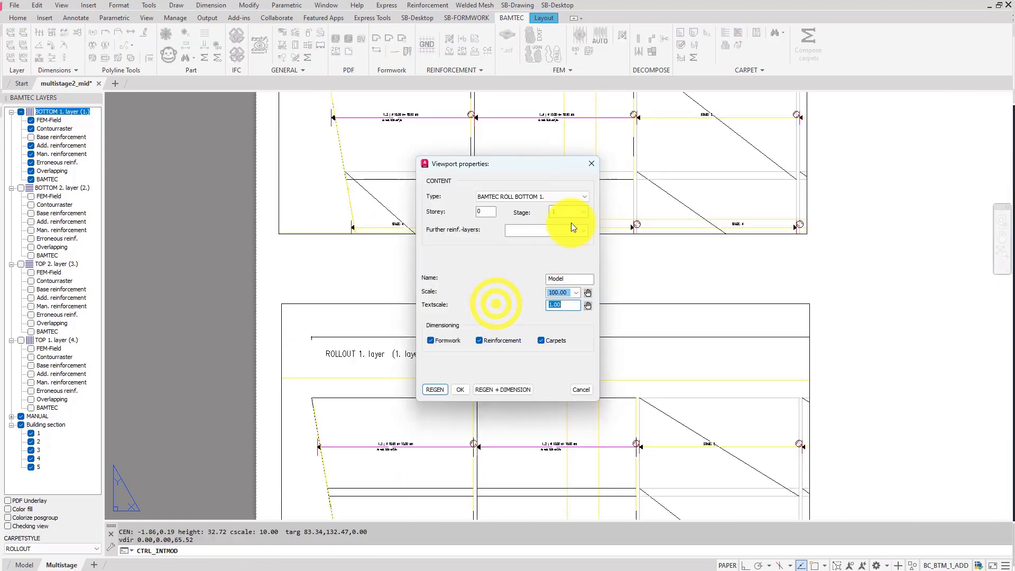
click(440, 394)
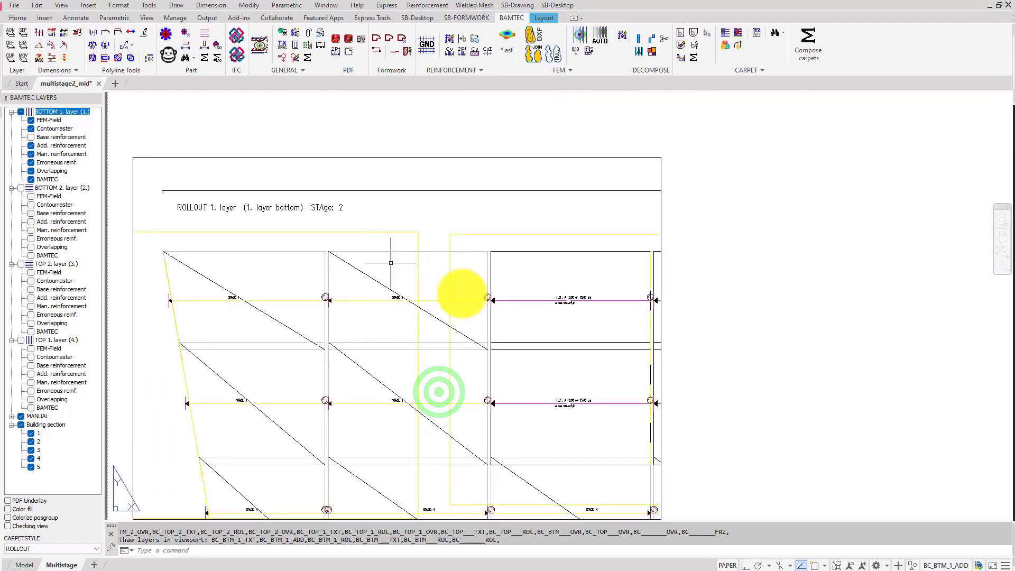
Widen the stage 2 viewport to the right so it covers all stage 2 carpets and part of the adjacent stage 3 column
click(621, 314)
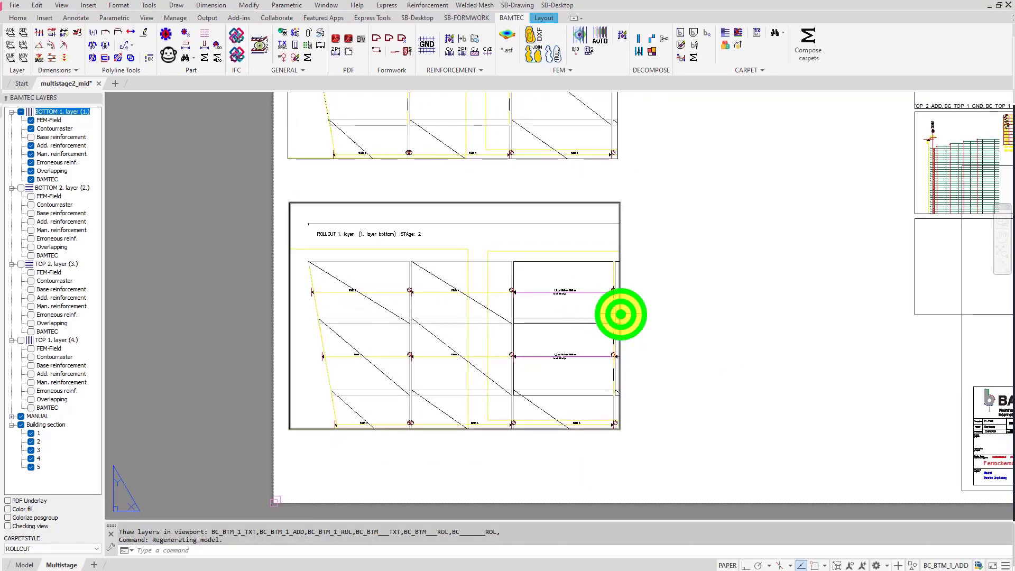
click(619, 429)
click(825, 431)
click(825, 431)
click(870, 431)
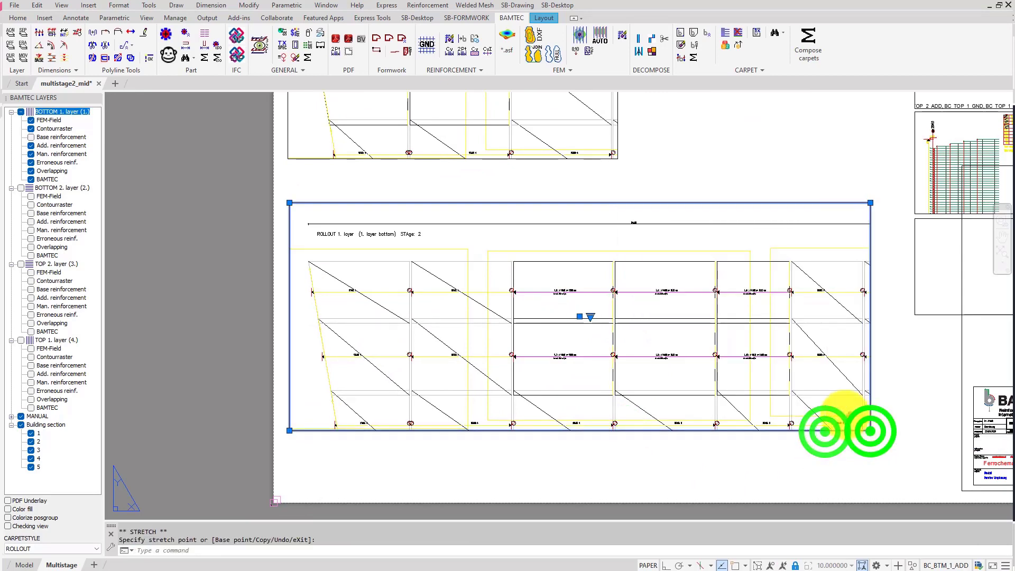
middle_drag(869, 430, 803, 426)
click(802, 426)
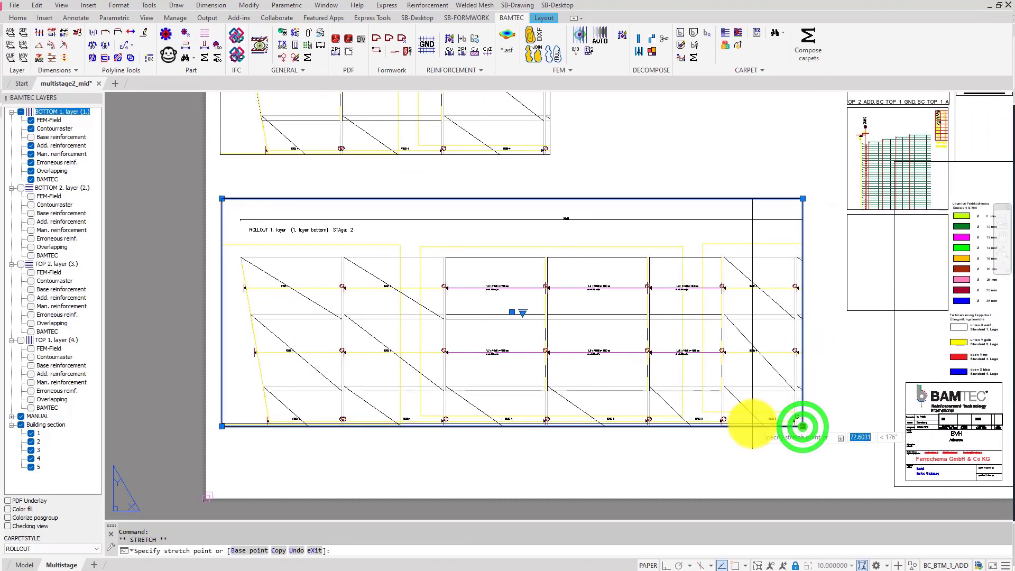
click(752, 423)
key(Escape)
Unlock the stage 2 viewport, shift its model view left toward the stage 2 carpets, and lock it again
right_click(754, 231)
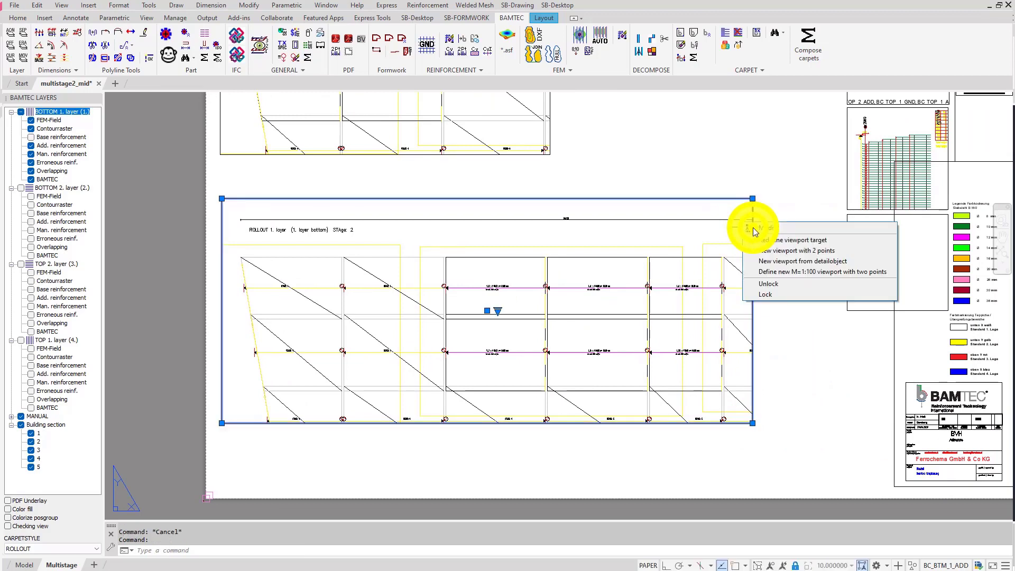
click(775, 287)
middle_drag(679, 306, 507, 304)
double_click(654, 304)
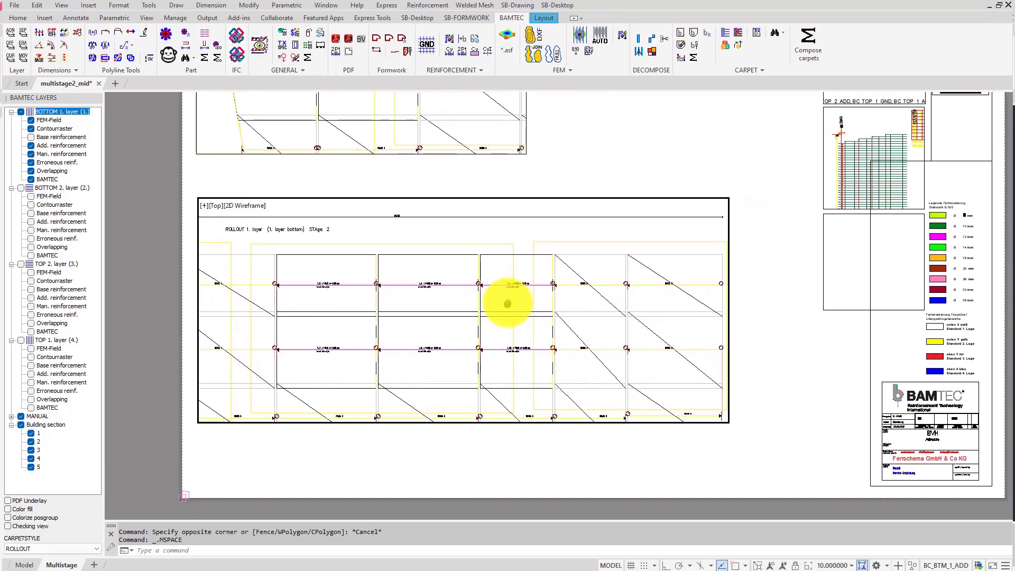
double_click(797, 264)
click(728, 242)
right_click(728, 242)
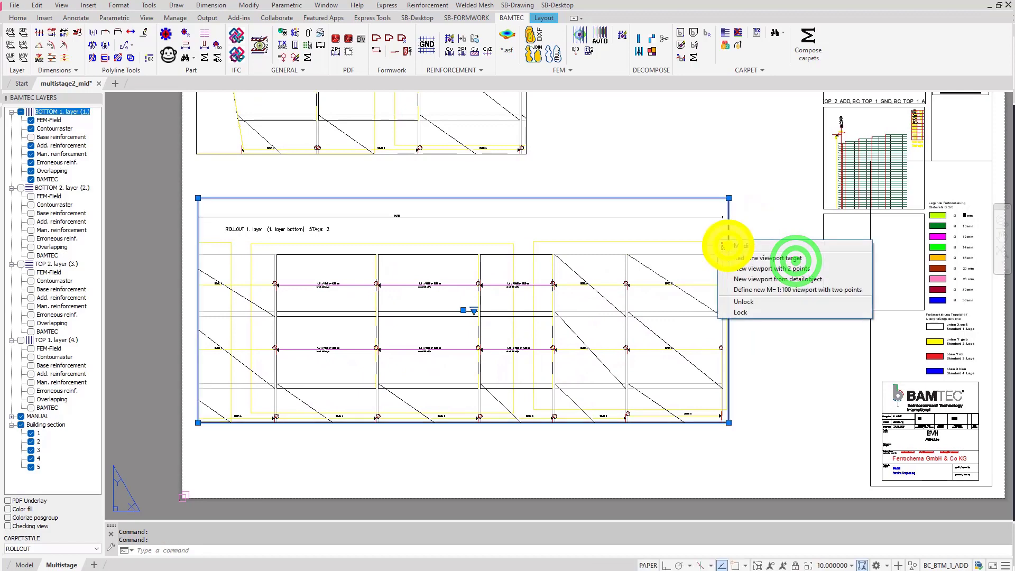
click(745, 308)
Examine the carpet numbers and the neighbouring carpets' stage labels inside the stage 2 viewport
scroll(311, 283, up, 5)
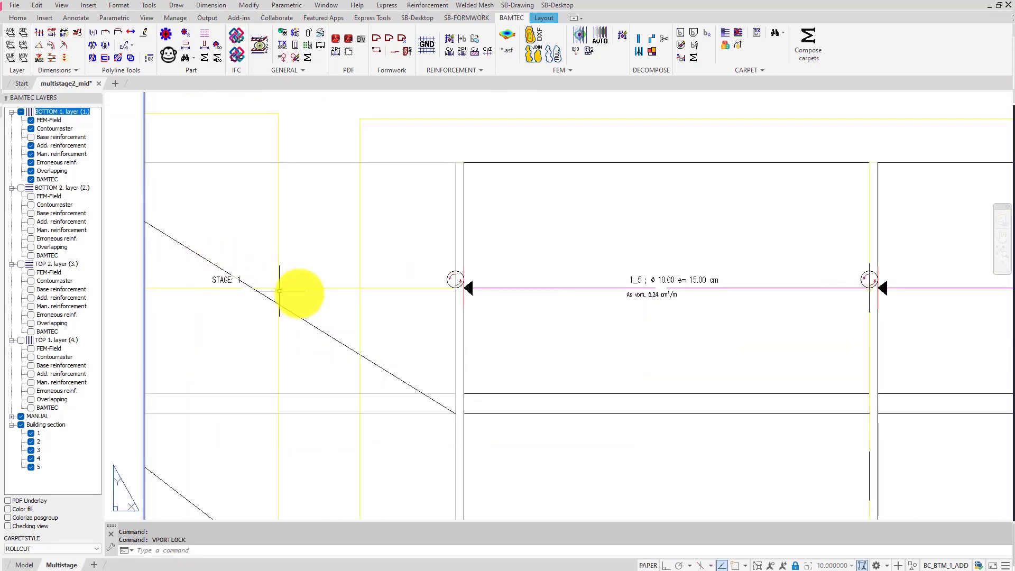
scroll(740, 312, down, 2)
middle_drag(725, 302, 465, 227)
middle_drag(716, 295, 373, 265)
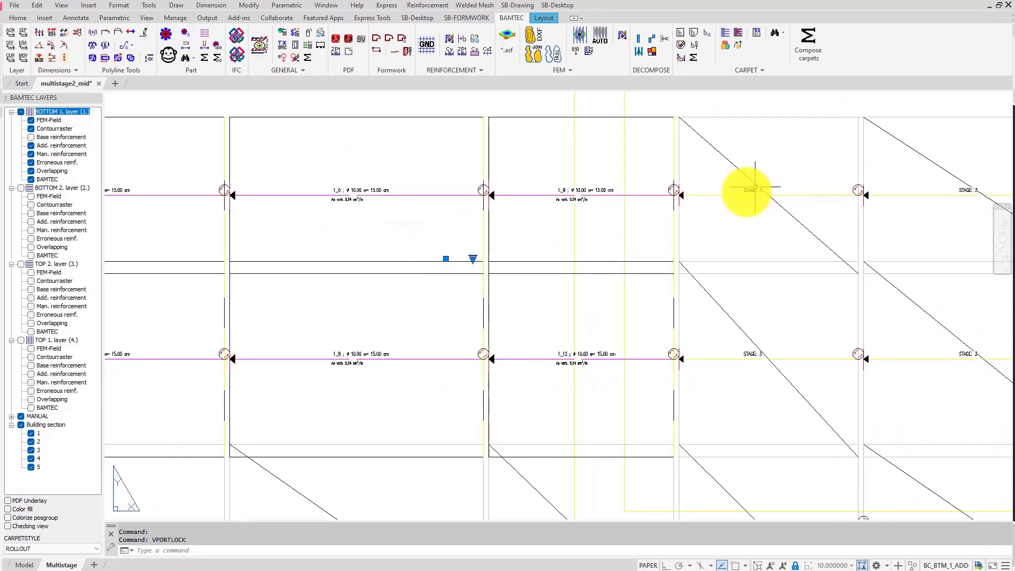
middle_drag(700, 264, 721, 152)
scroll(809, 421, down, 3)
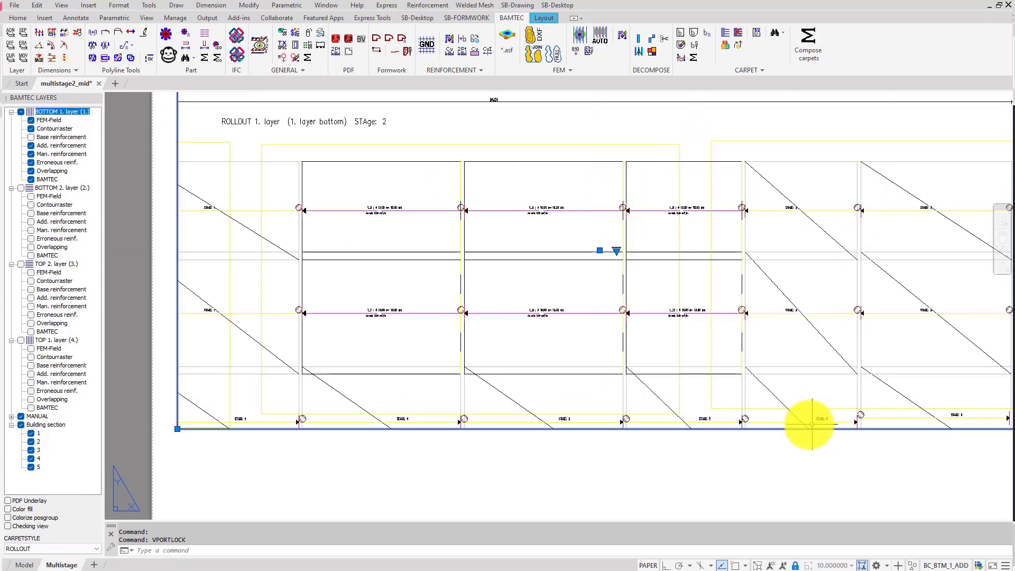
middle_drag(808, 422, 782, 426)
Shrink the stage 2 viewport from its lower-right corner so it ends within the first column of stage 3 carpets
scroll(897, 449, up, 3)
click(931, 450)
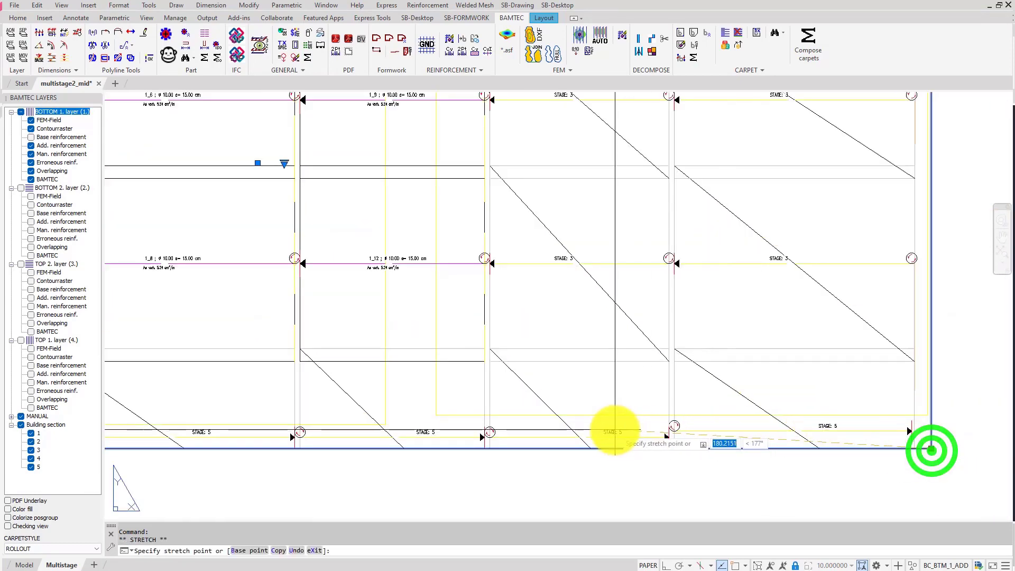
click(614, 430)
scroll(602, 387, down, 3)
middle_drag(600, 391, 572, 414)
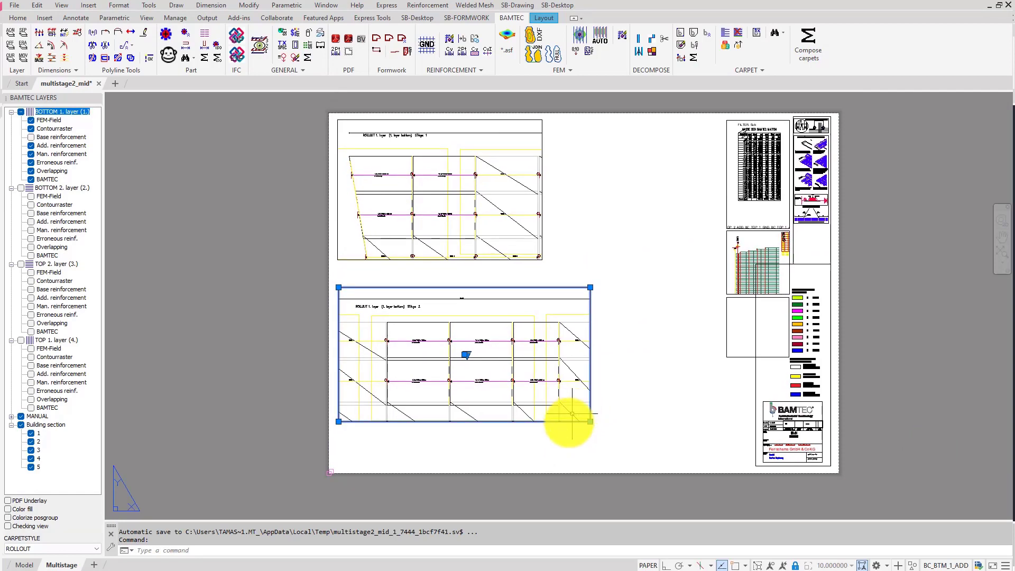
click(680, 329)
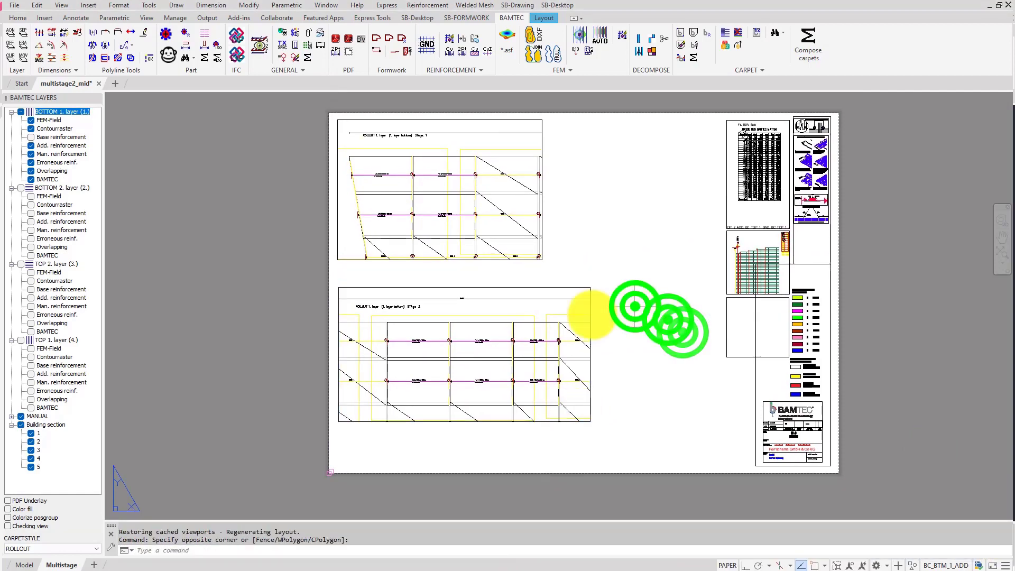
scroll(561, 310, up, 5)
In the model, assign the five building section frames to the viewport freeze layer (BC_____FRZ), and return to the Multistage layout
click(21, 564)
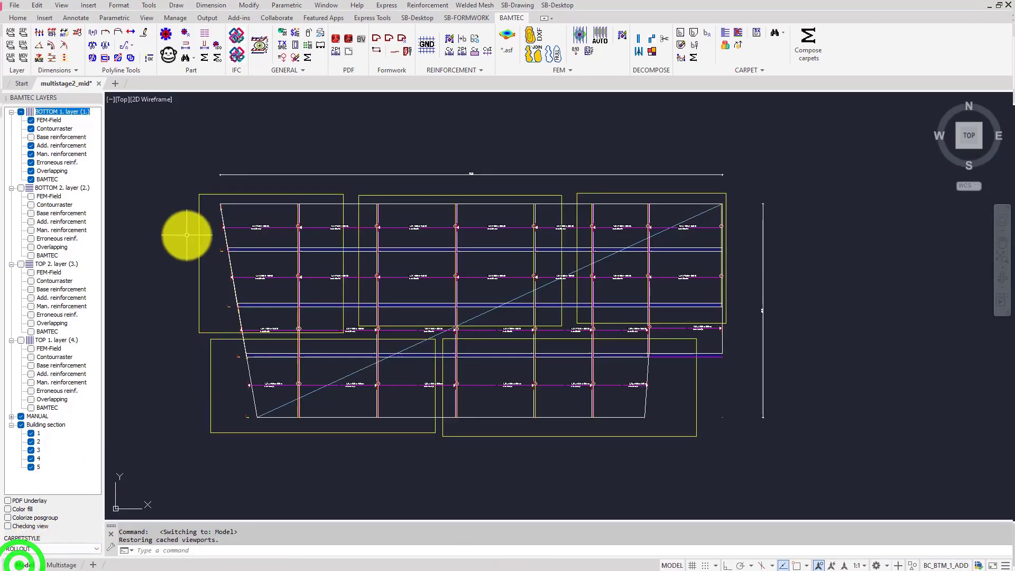
right_click(97, 126)
mouse_move(97, 126)
click(207, 213)
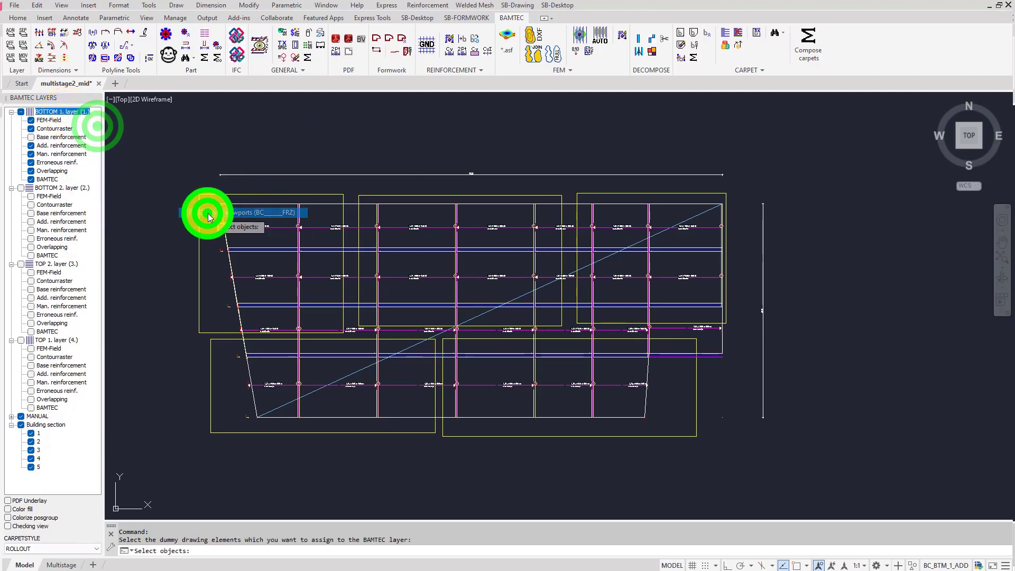
click(201, 205)
click(388, 197)
click(602, 194)
click(464, 450)
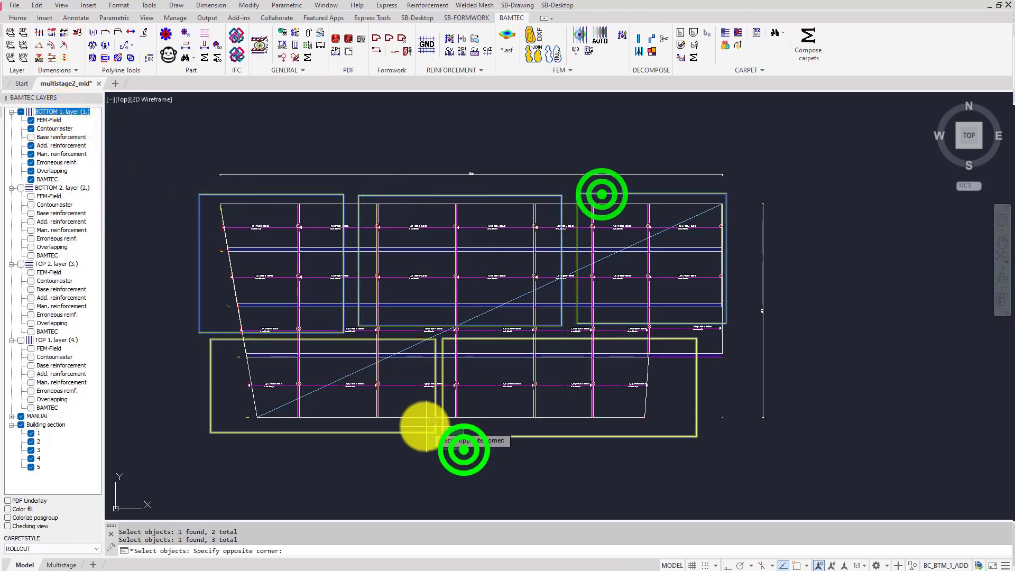
click(423, 426)
right_click(390, 476)
click(48, 561)
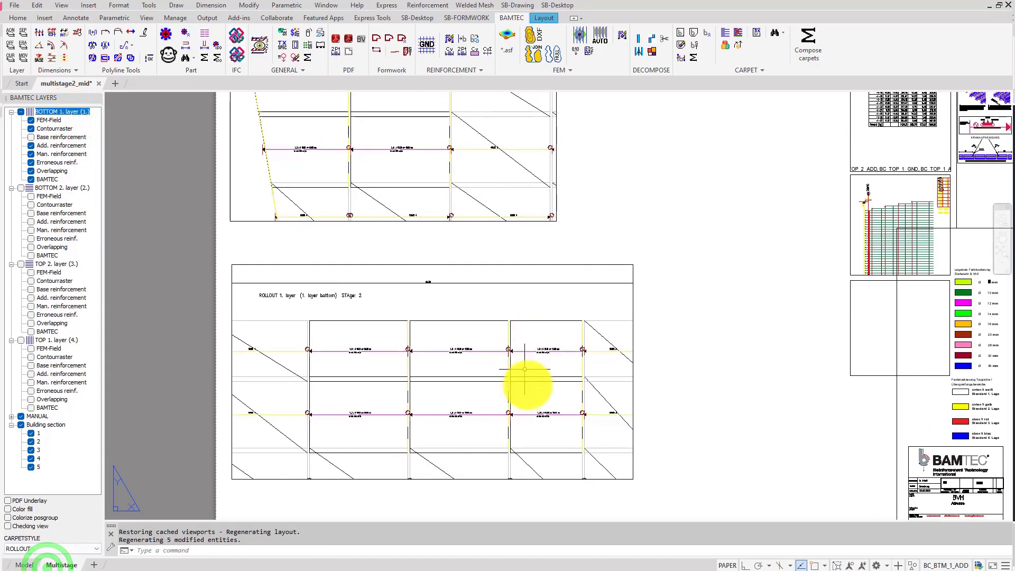